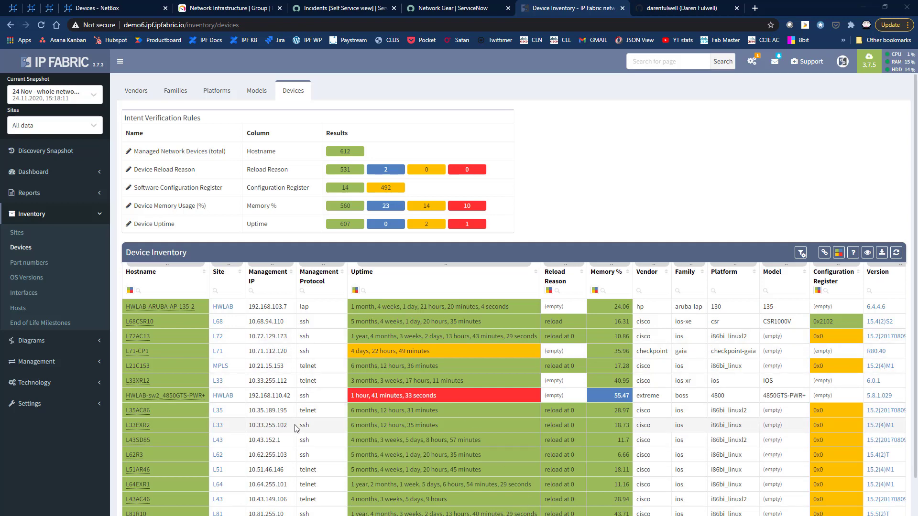
Step: Export the device inventory to devices (14).csv, review it in Notepad, then close it
scroll(281, 425, down, 1)
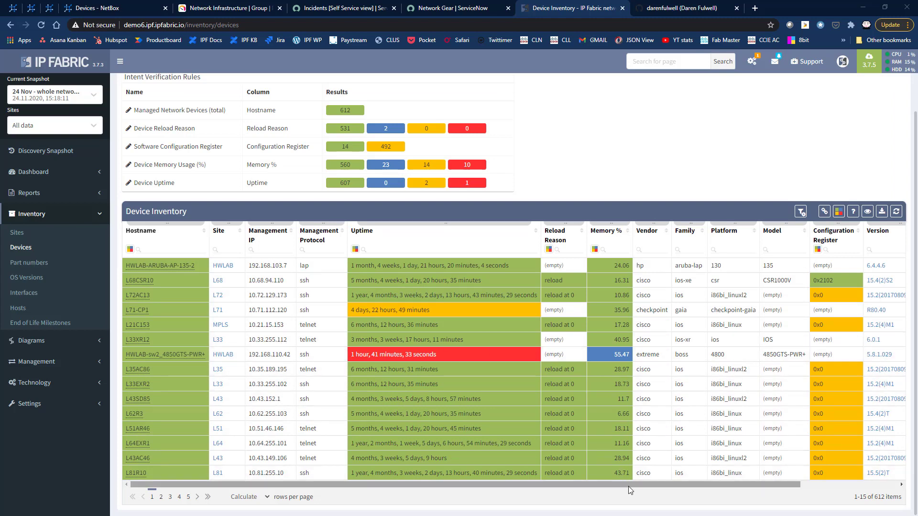
drag(628, 485, 569, 466)
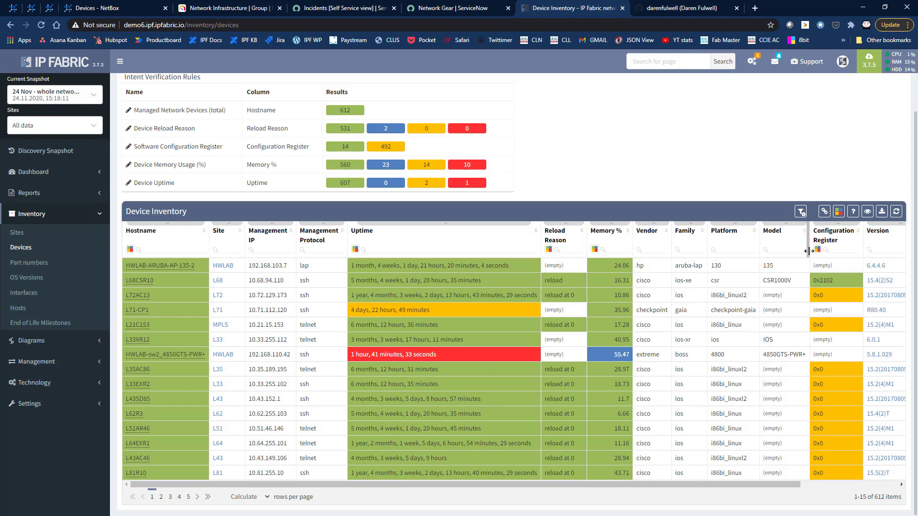
click(882, 212)
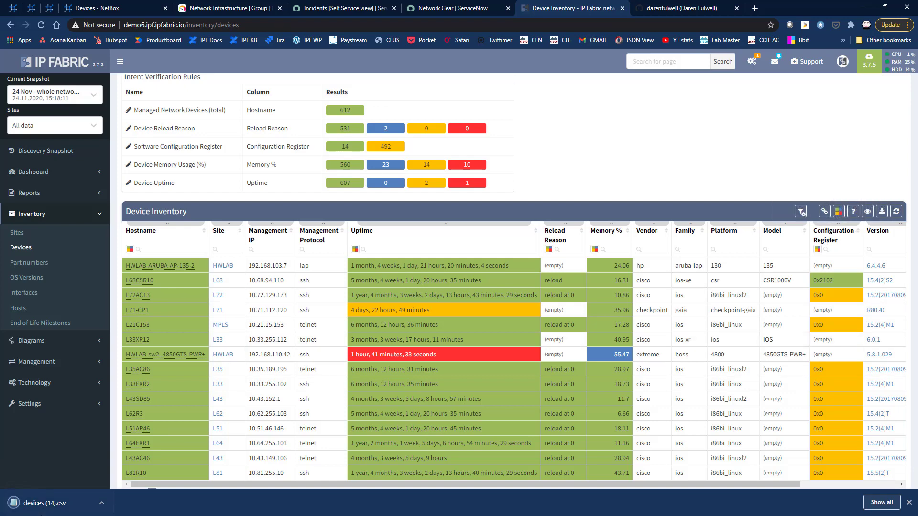
click(52, 506)
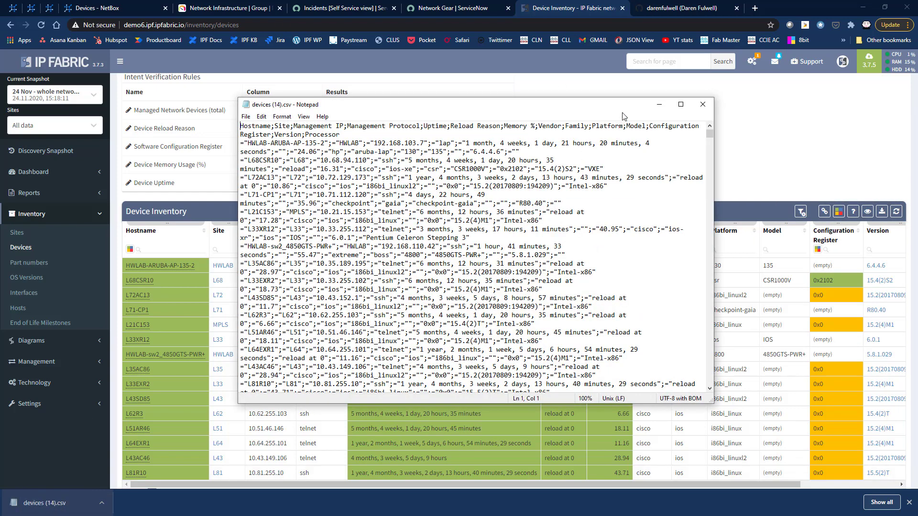
click(707, 106)
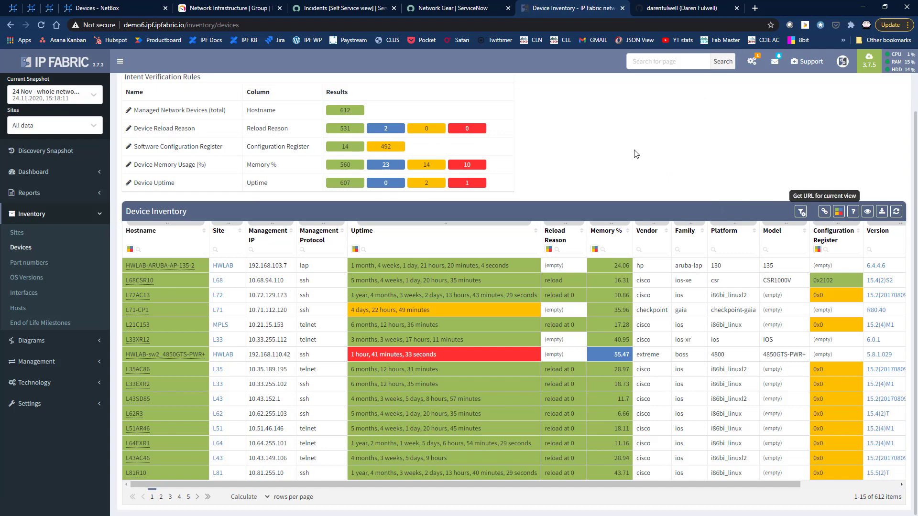
Step: Generate a shareable URL for the current Device Inventory table view and copy it
click(824, 212)
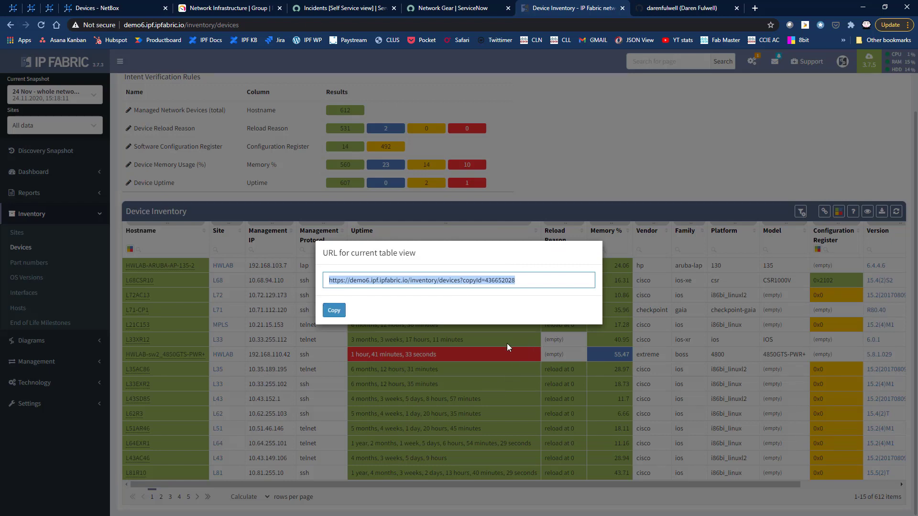
click(333, 313)
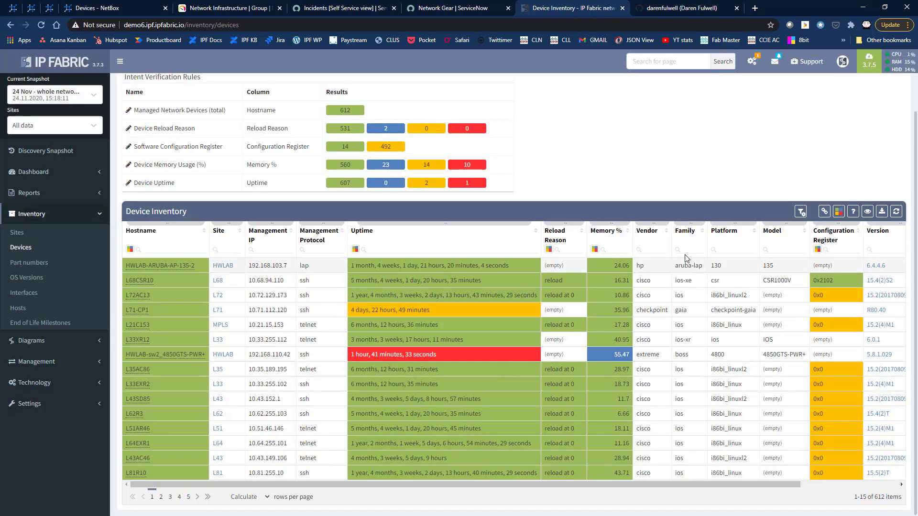
click(854, 214)
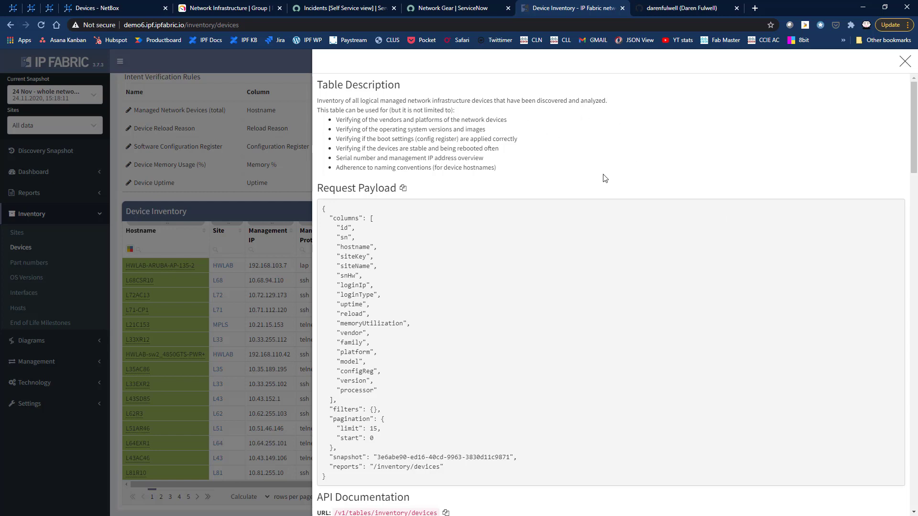
scroll(569, 187, down, 6)
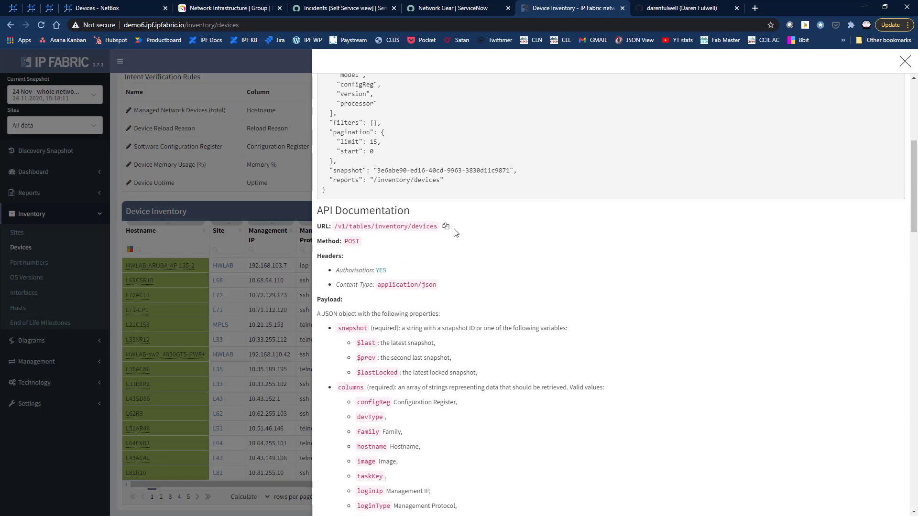
scroll(378, 247, down, 8)
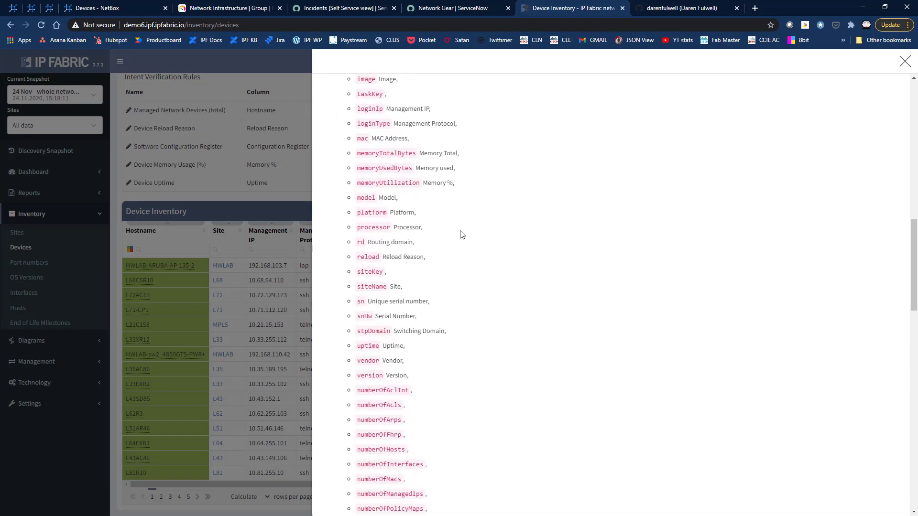
scroll(462, 234, down, 13)
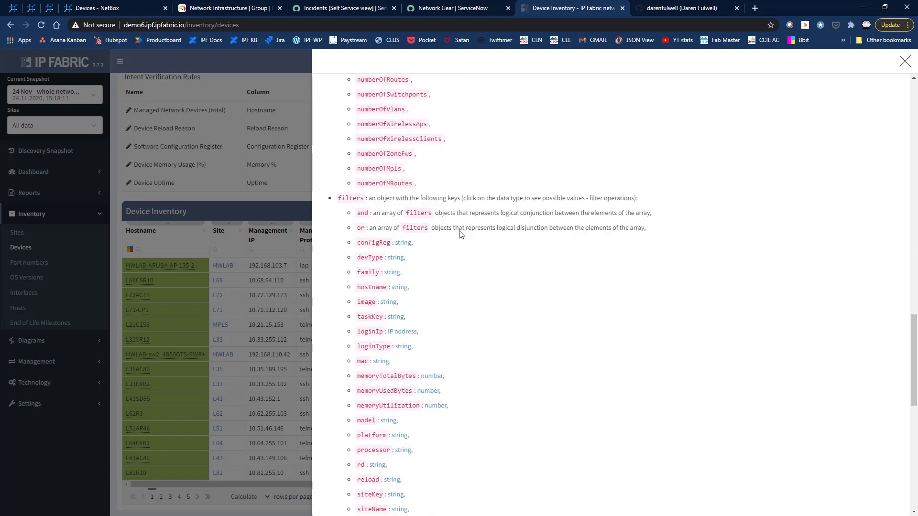
scroll(462, 232, down, 5)
scroll(461, 231, up, 6)
scroll(462, 231, up, 12)
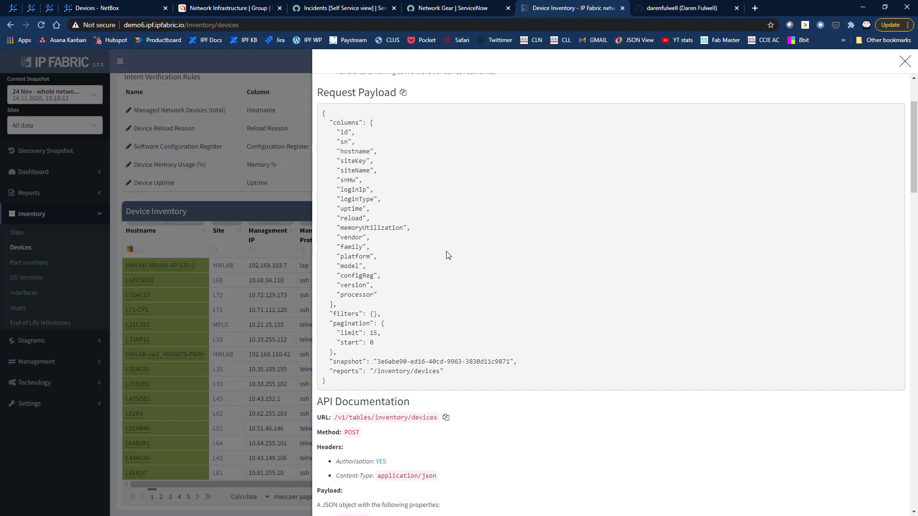
click(905, 62)
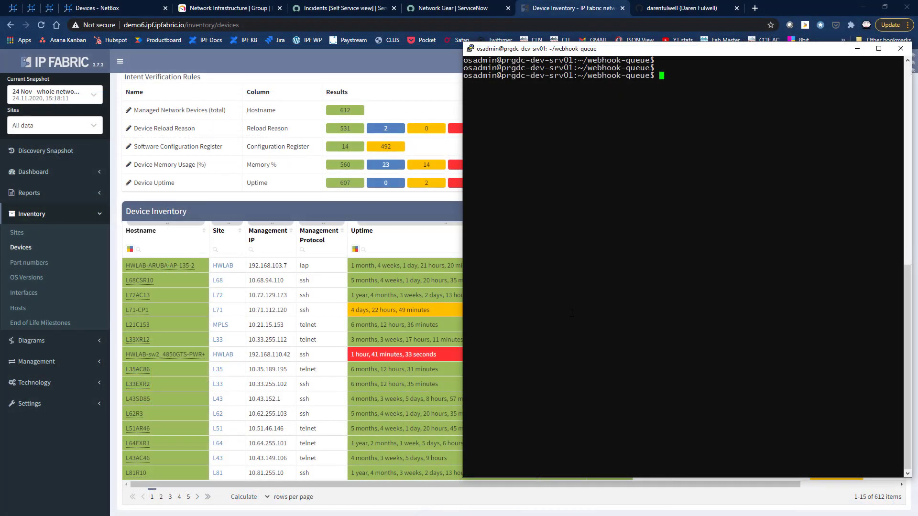
Step: Start an interactive IPython session running nsetup.py with 'ipython -i nsetup.py'
key(Return)
key(Return)
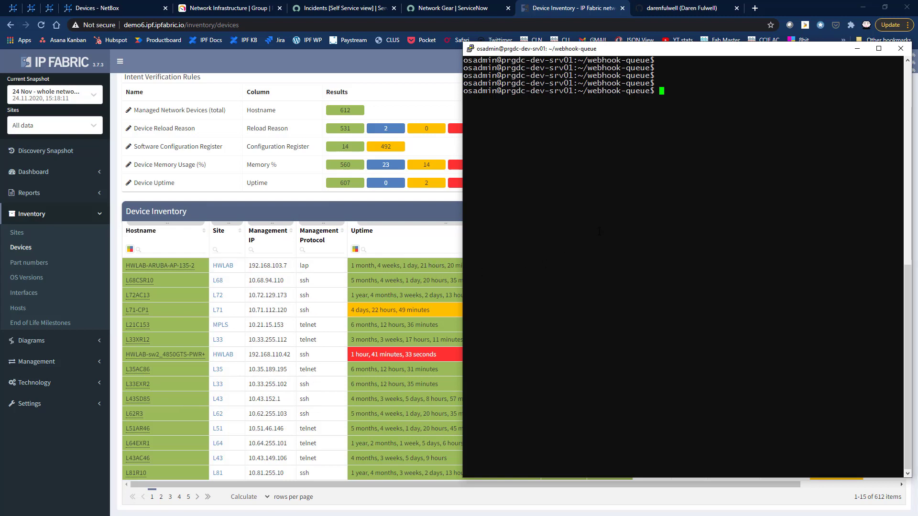
text(ipython -i nsetup.py)
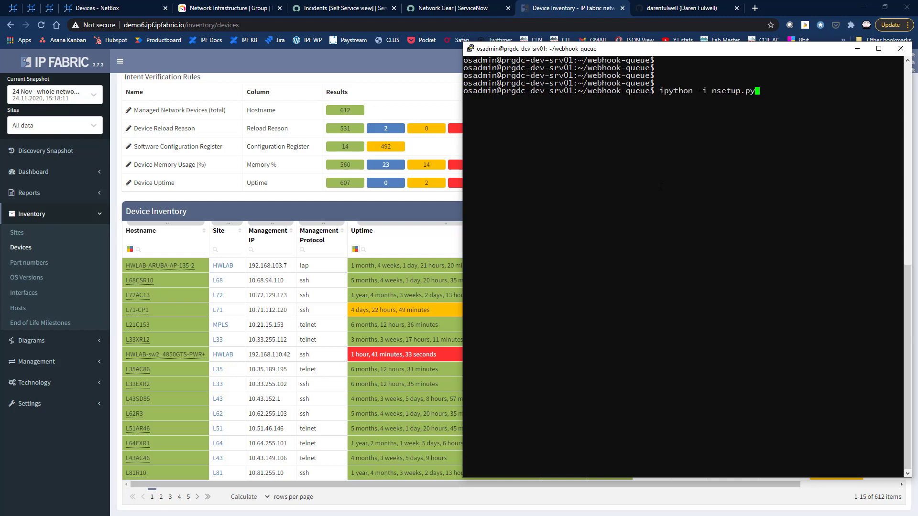
key(Return)
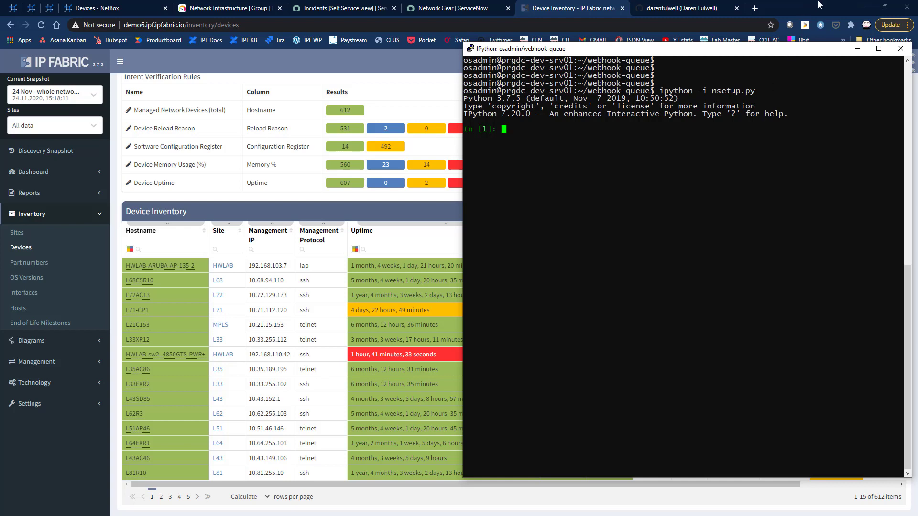
Step: Run nr=InitNornir(inventory={'plugin':'IPFabricInventory'}) to load the inventory from IP Fabric
click(574, 204)
right_click(578, 201)
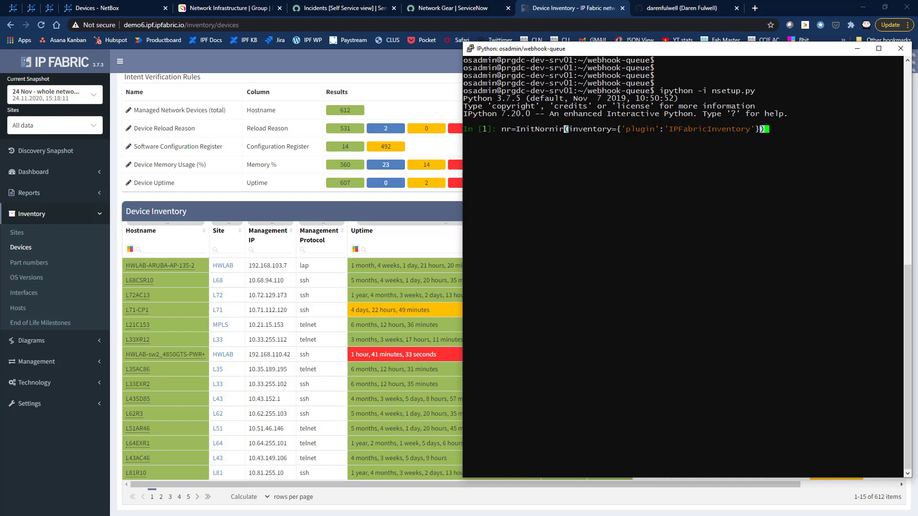
drag(621, 129, 748, 129)
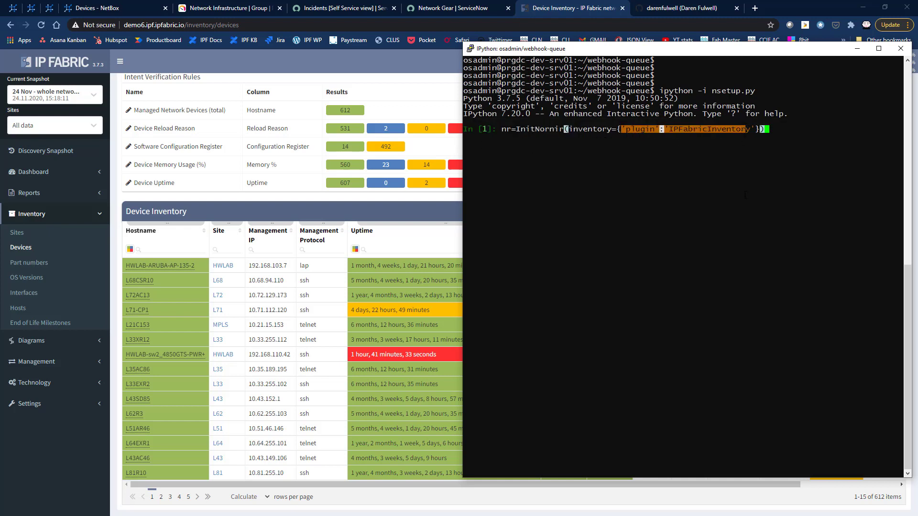
key(Return)
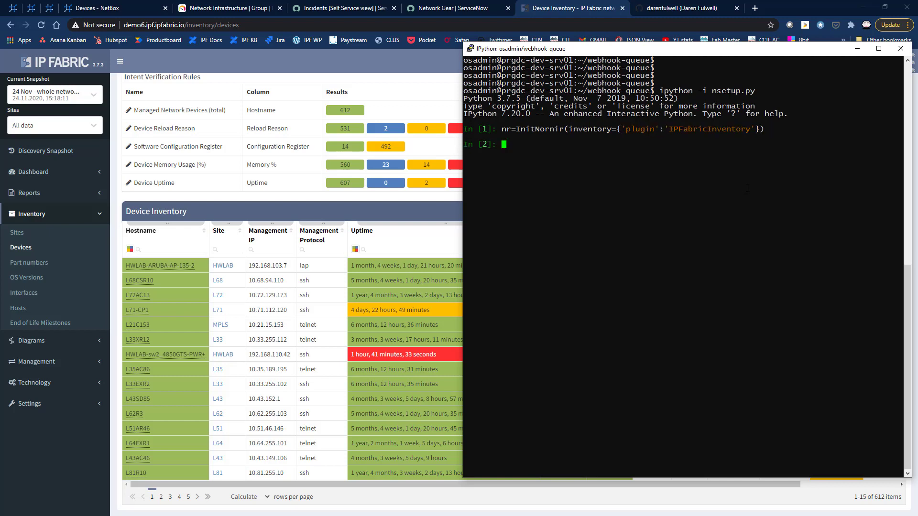
Step: Run print(nr.inventory.dict()) and scroll through the dumped hosts with their data, port and platform
text(print (nr.incve)
key(BackSpace)
key(BackSpace)
text(entory.dict()))
key(Return)
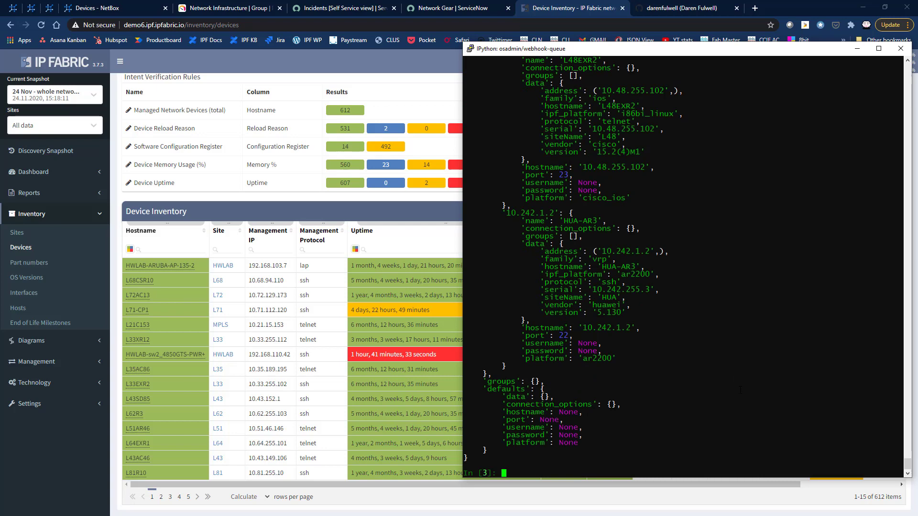
scroll(761, 321, up, 10)
scroll(760, 322, up, 5)
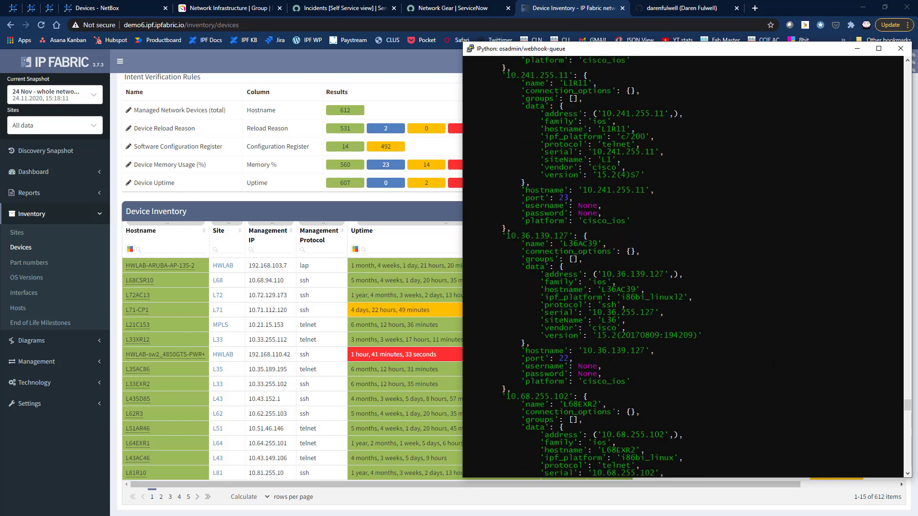
drag(602, 244, 564, 243)
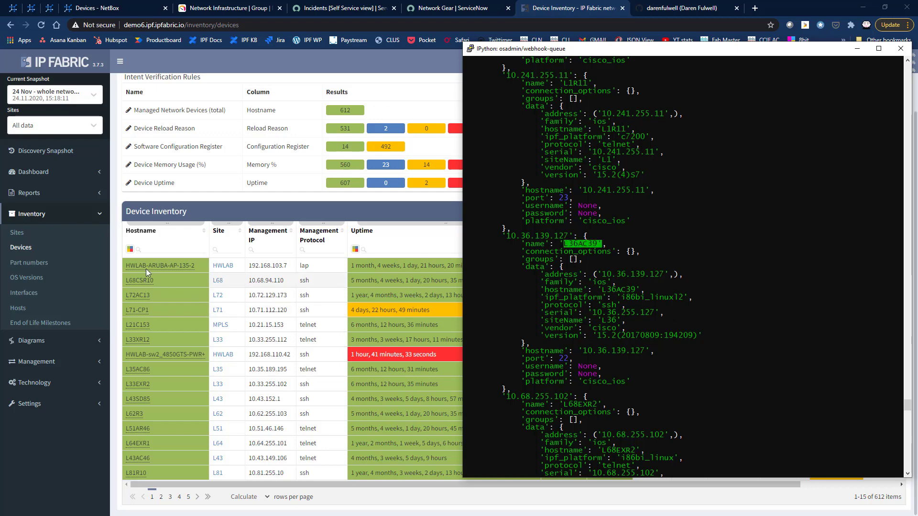
click(159, 251)
text(l36ac39)
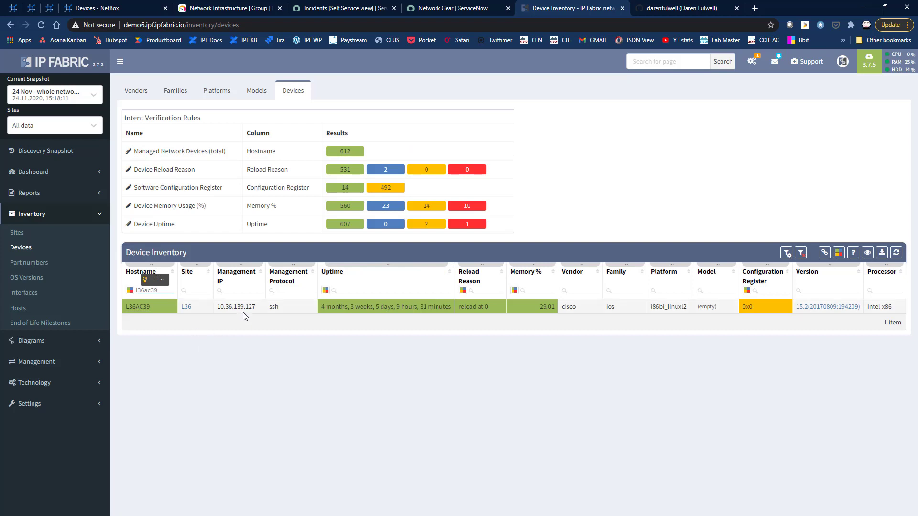
Step: Compare L36AC39's 10.36.139.127 address, site L36 and version build date against the Nornir output
key(alt+Tab)
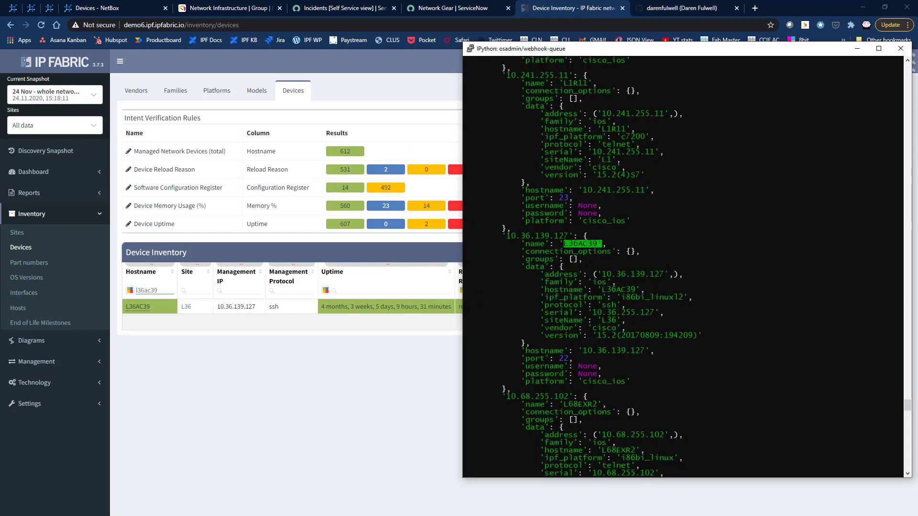
drag(666, 274, 621, 274)
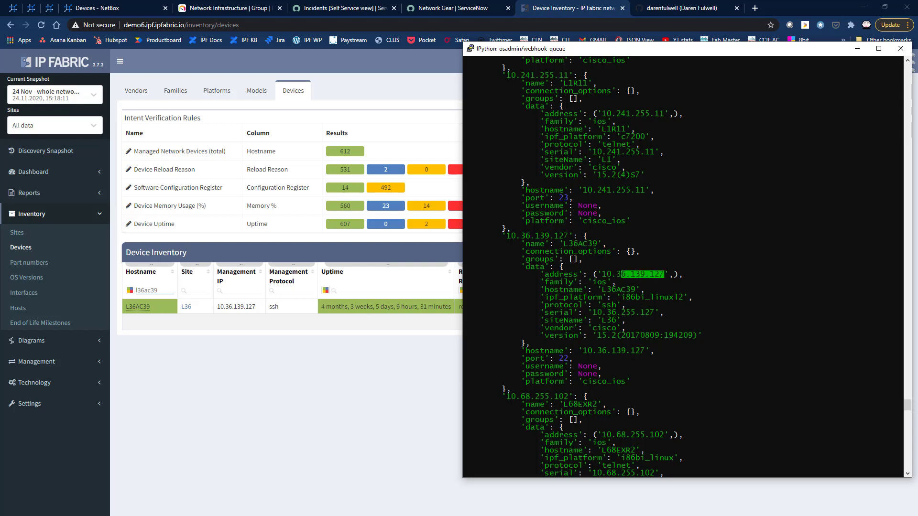
drag(617, 305, 601, 320)
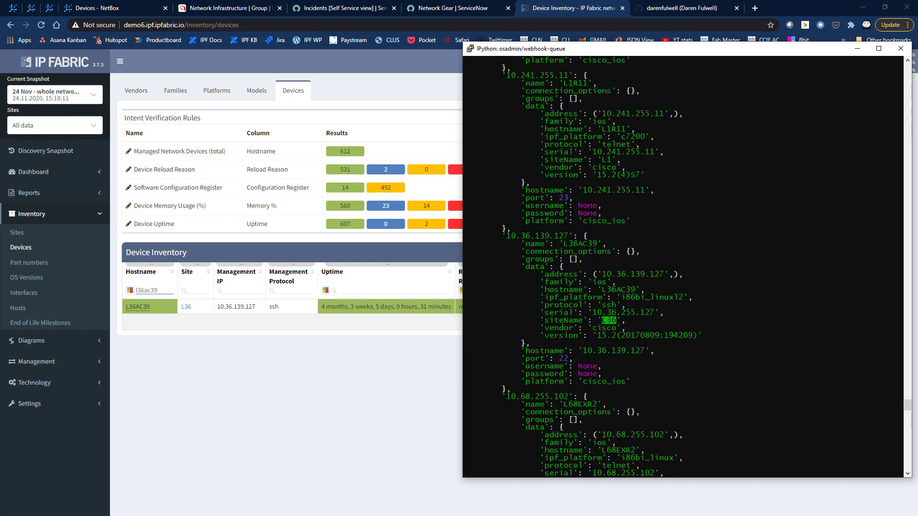
click(406, 354)
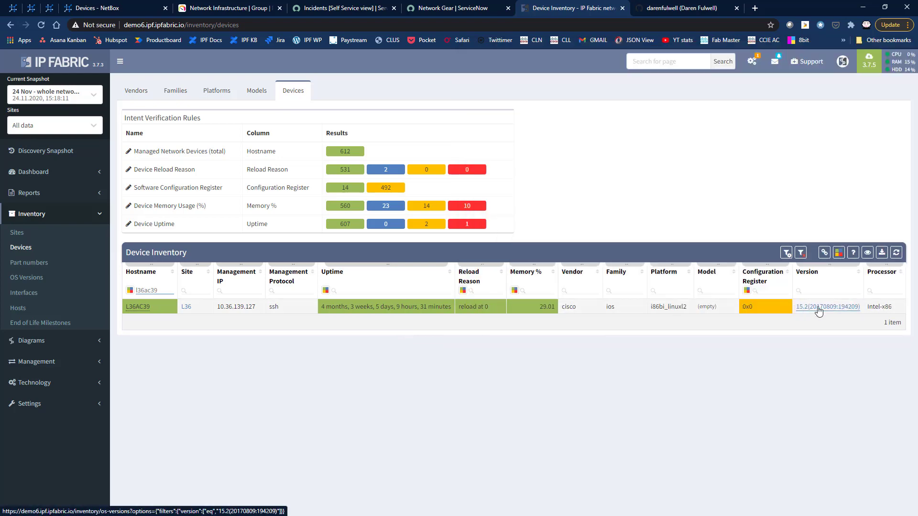
key(alt+Tab)
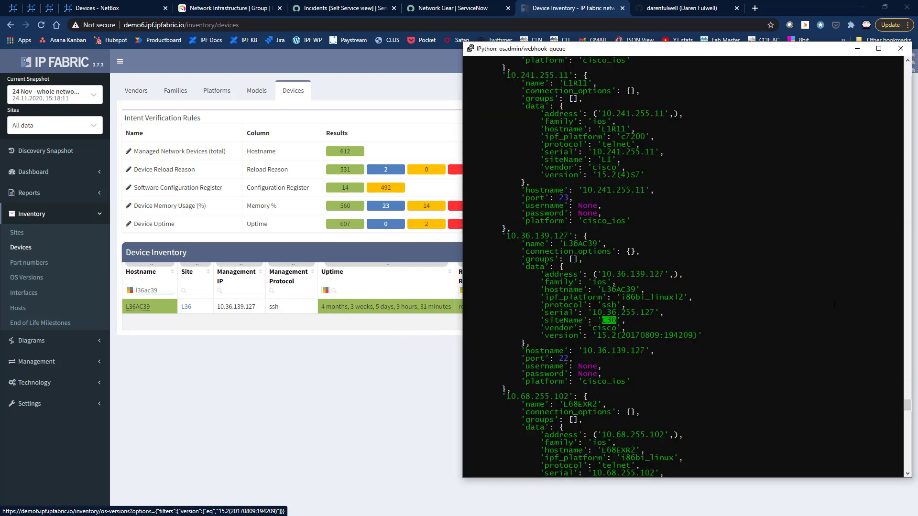
drag(660, 335, 626, 336)
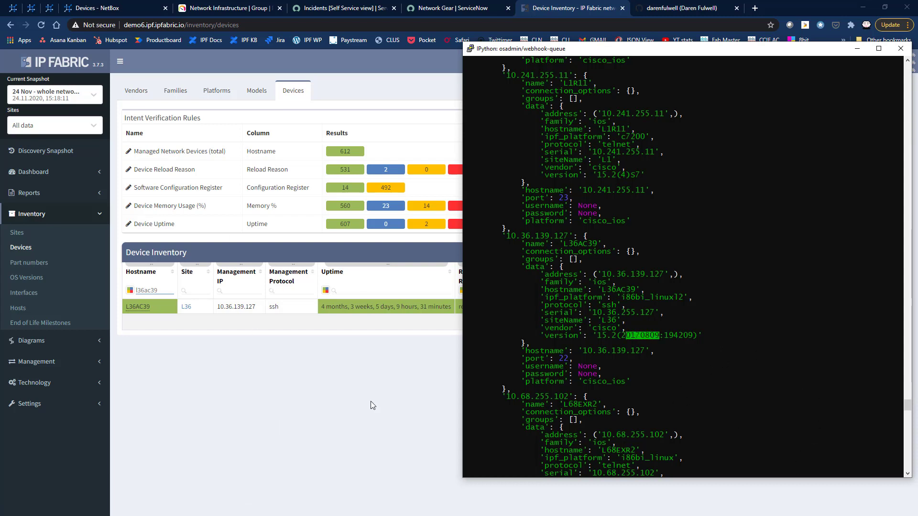
scroll(692, 407, down, 10)
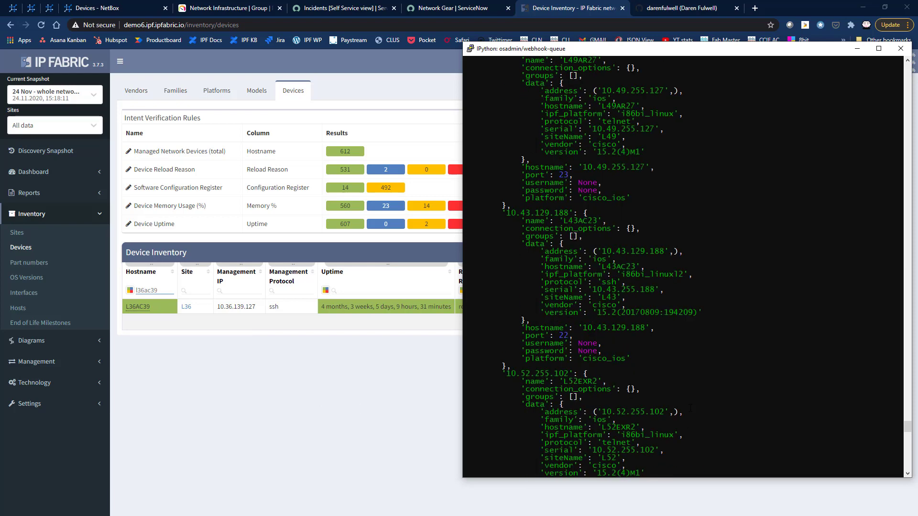
Step: Filter Nornir to siteName L38 with L38devs=nr.filter(siteName="L38").dict()
scroll(696, 430, down, 5)
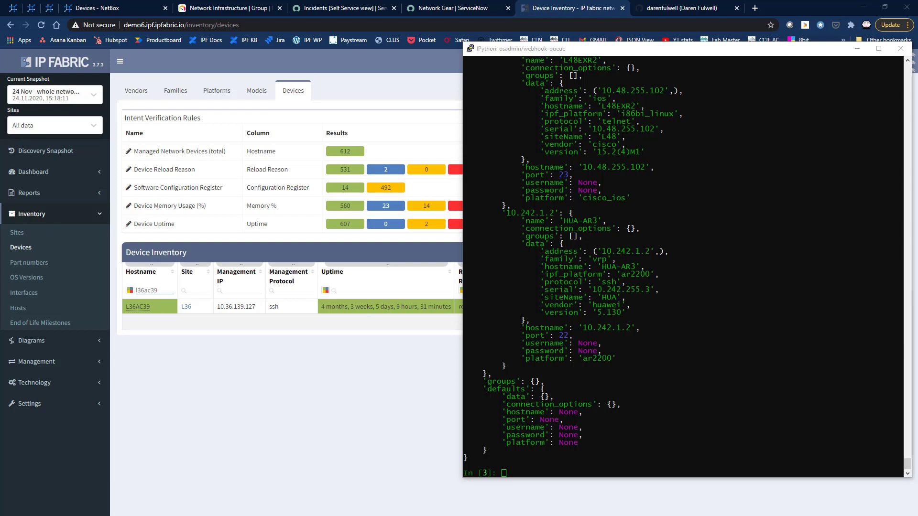
click(691, 421)
text(L38devs=nr.filter(siteName="L38").dict())
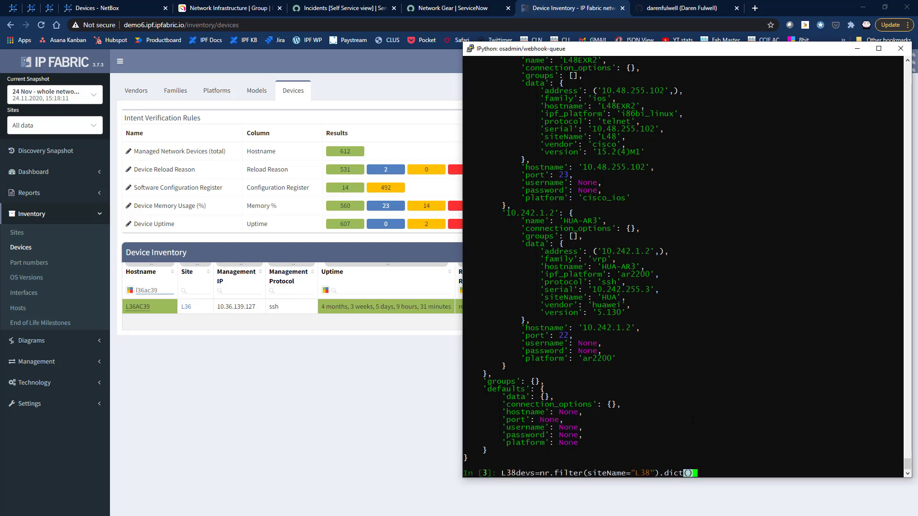
key(Return)
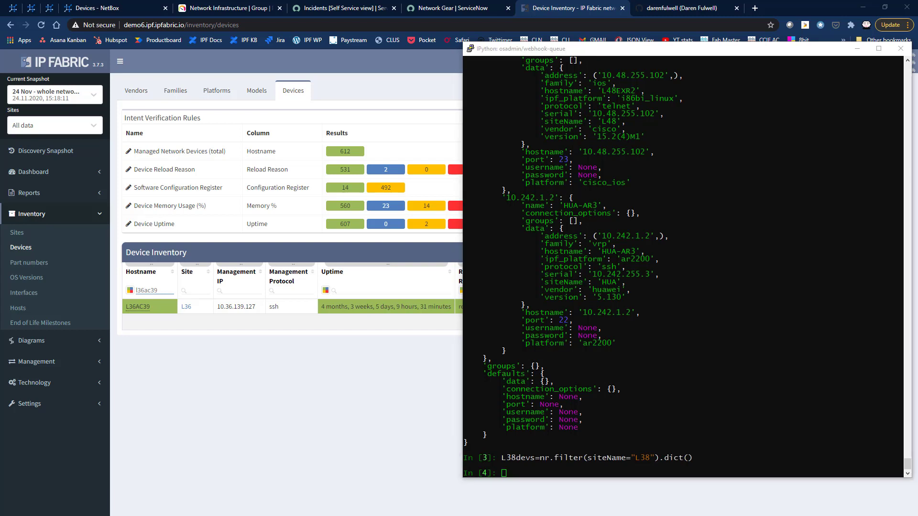
Step: Print L38devs['inventory']['hosts'].keys() to list the L38 hosts' 10.38.x management IPs
click(808, 336)
text(print(L38devs['inventory']['hosts'].keys()))
key(Return)
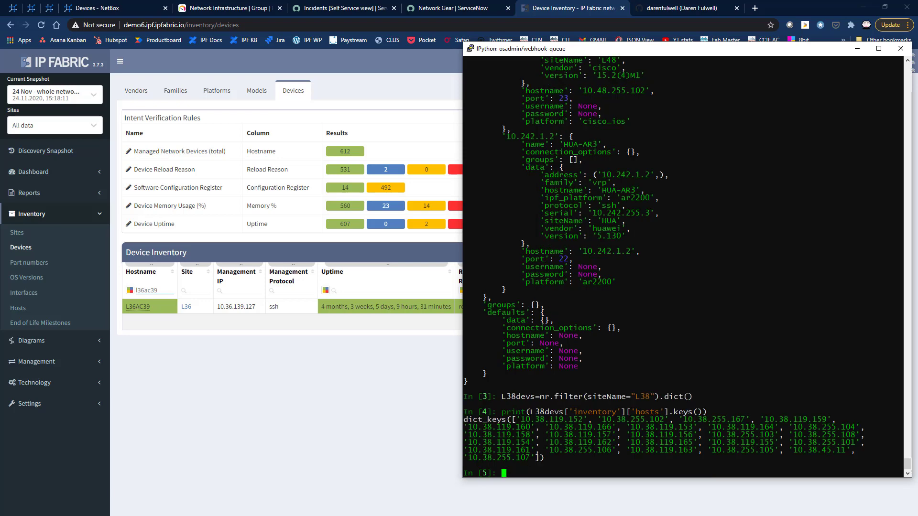
Step: Delete the l36ac39 text from IP Fabric's Hostname filter box
key(alt+Tab)
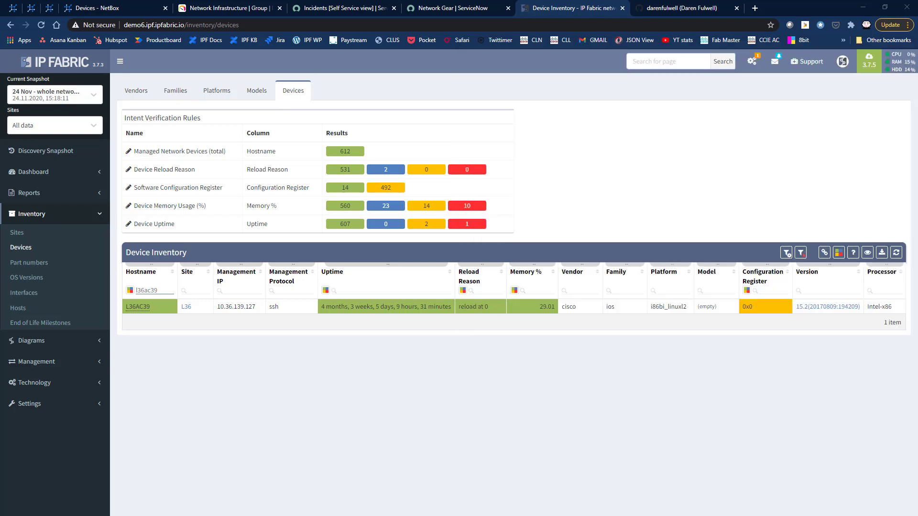
double_click(165, 291)
key(BackSpace)
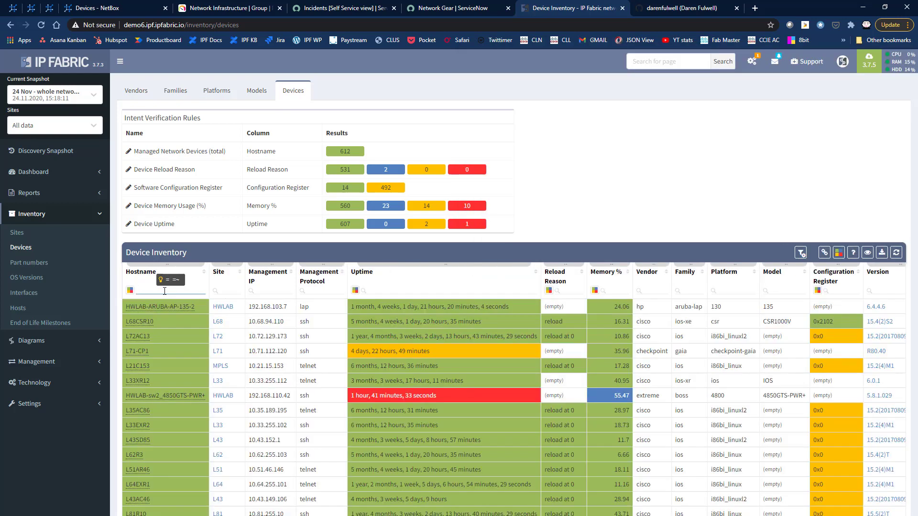
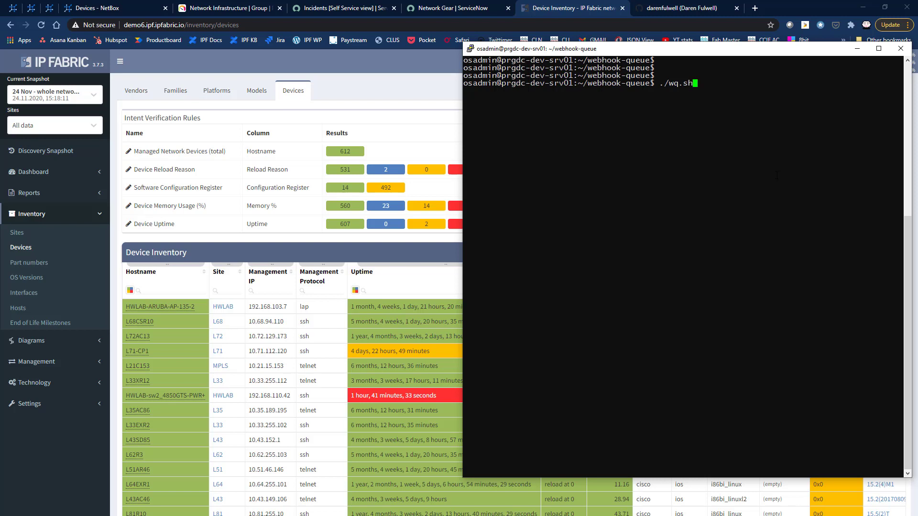
Step: Run ./wq.sh to start the webhook-queue Flask server on port 5000, then return to IP Fabric's Device Inventory
key(Return)
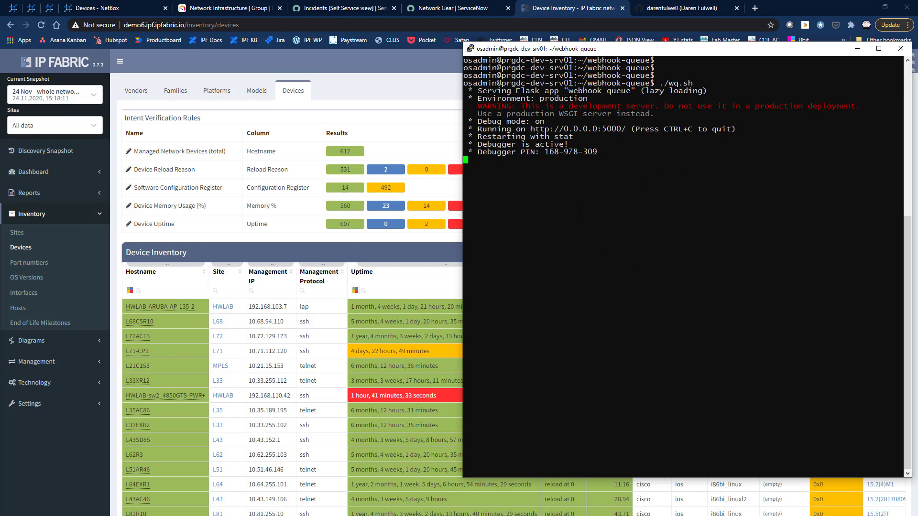
drag(516, 91, 547, 91)
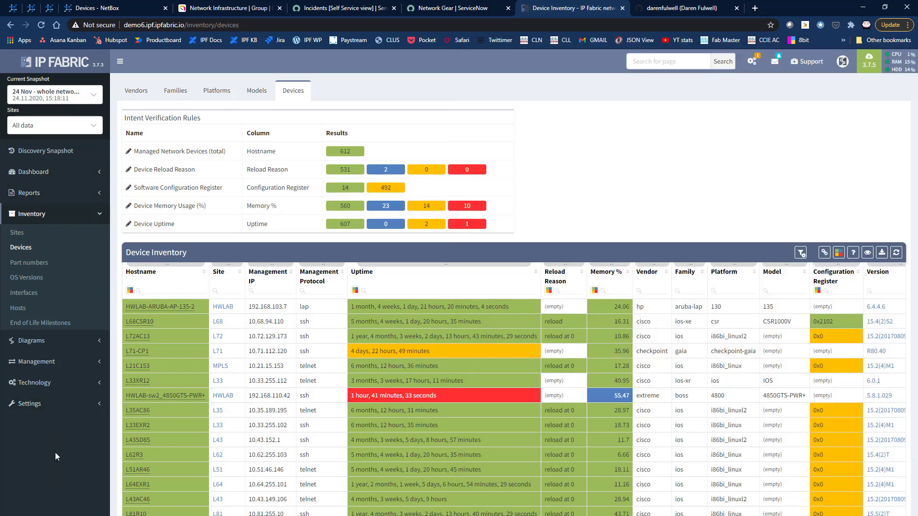
click(57, 457)
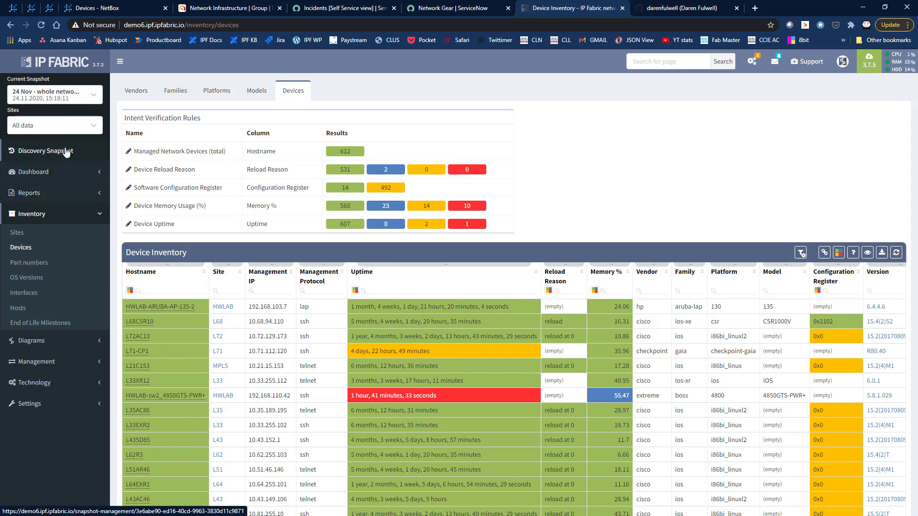
Step: Load the '25 Nov - add site 45' snapshot and check the webhook server for the first POST
click(67, 152)
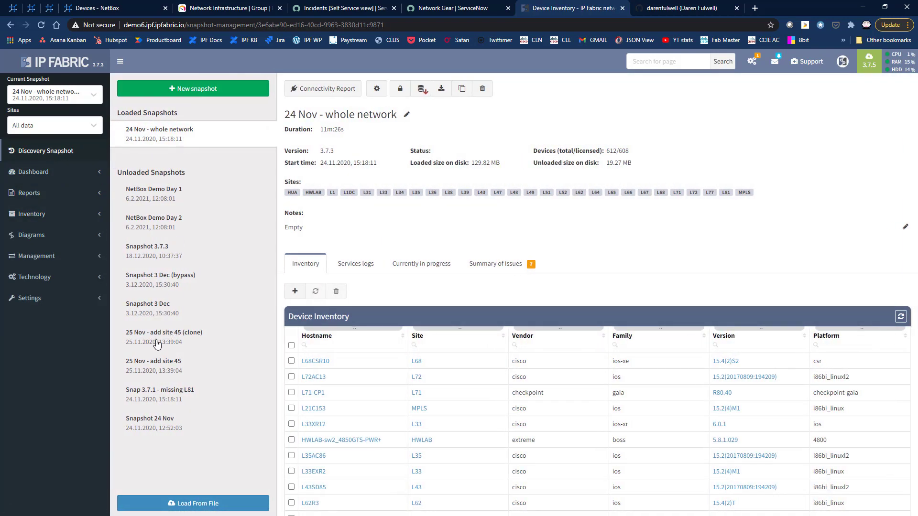
click(160, 364)
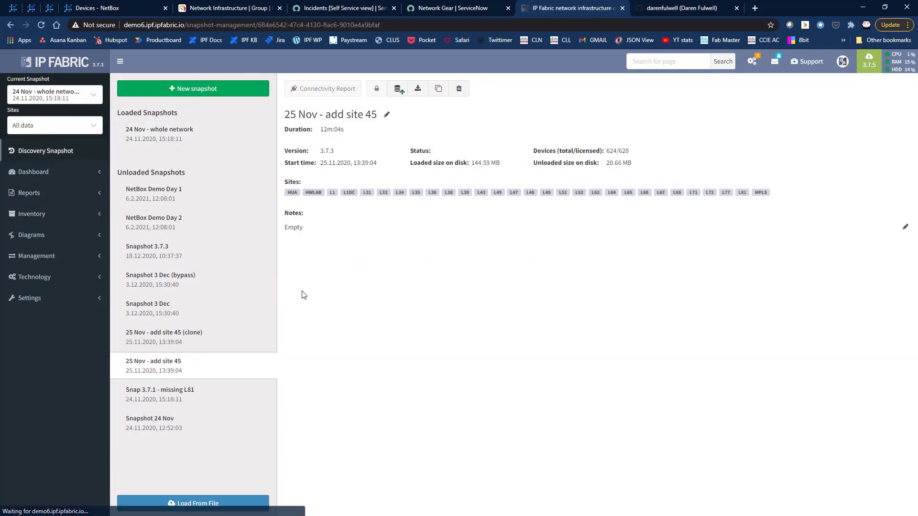
click(398, 86)
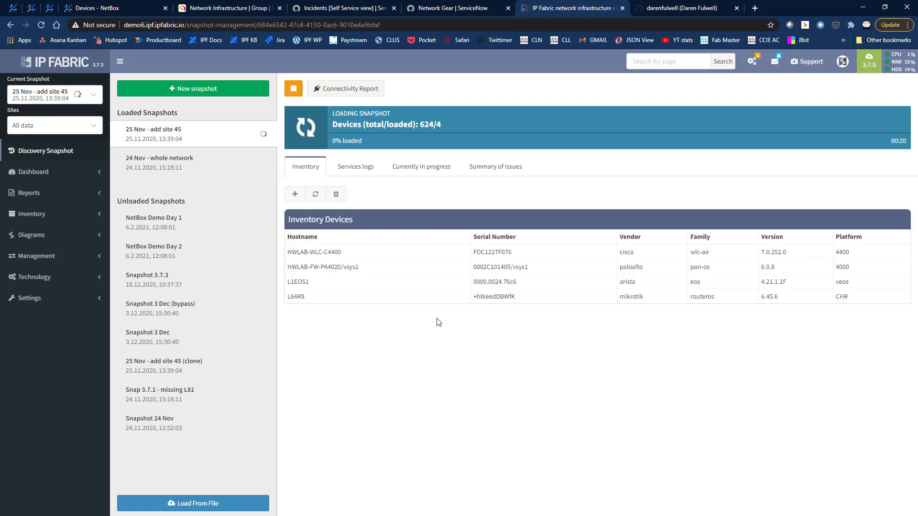
key(alt+Tab)
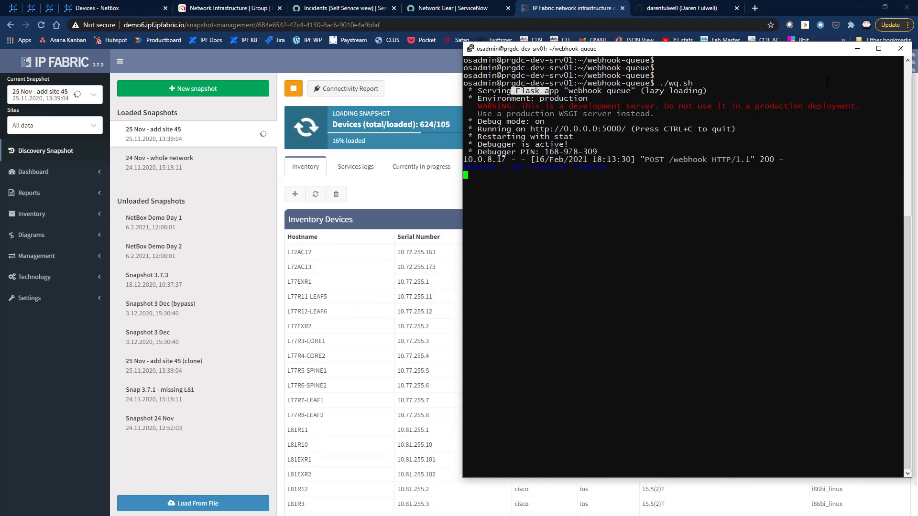
Step: Check that PRTG's Network Infrastructure group holds only the paused template device, then go to ServiceNow Incidents
click(227, 10)
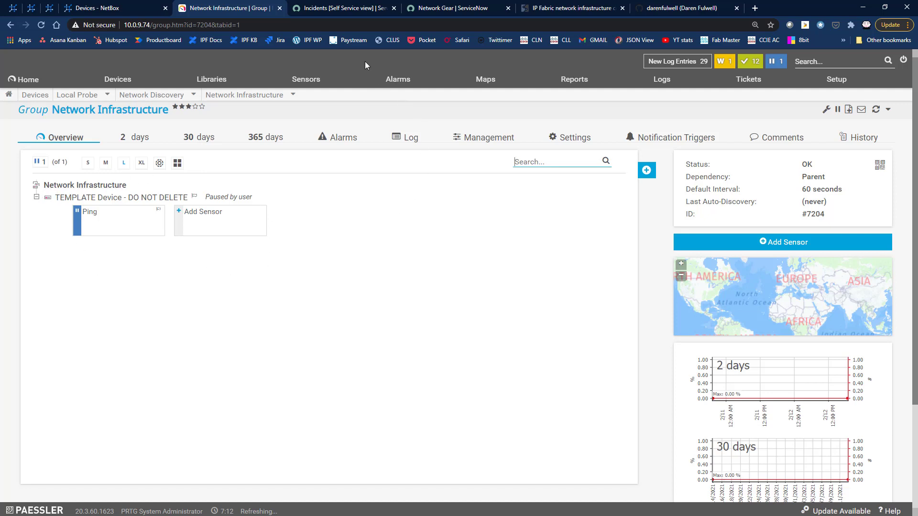
click(345, 8)
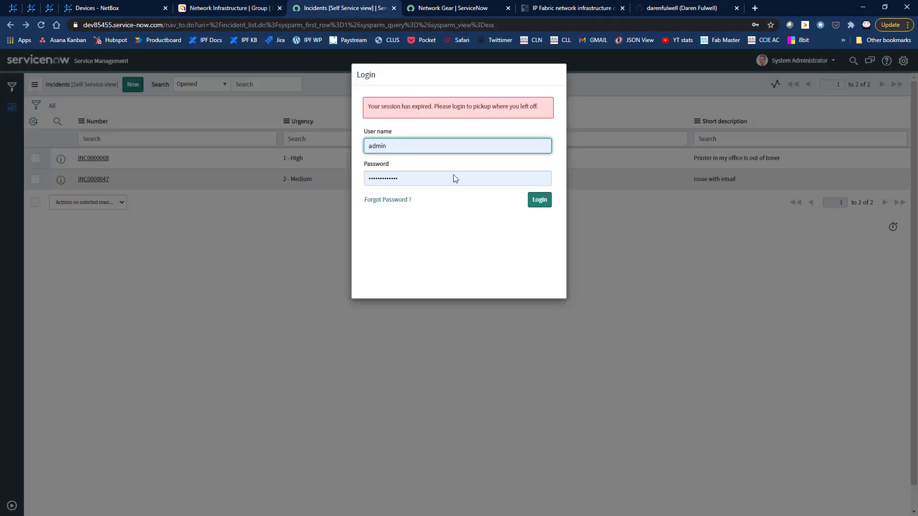
Step: Log back in to ServiceNow, check the five Network Gear items, then return to the IP Fabric snapshot load
click(541, 204)
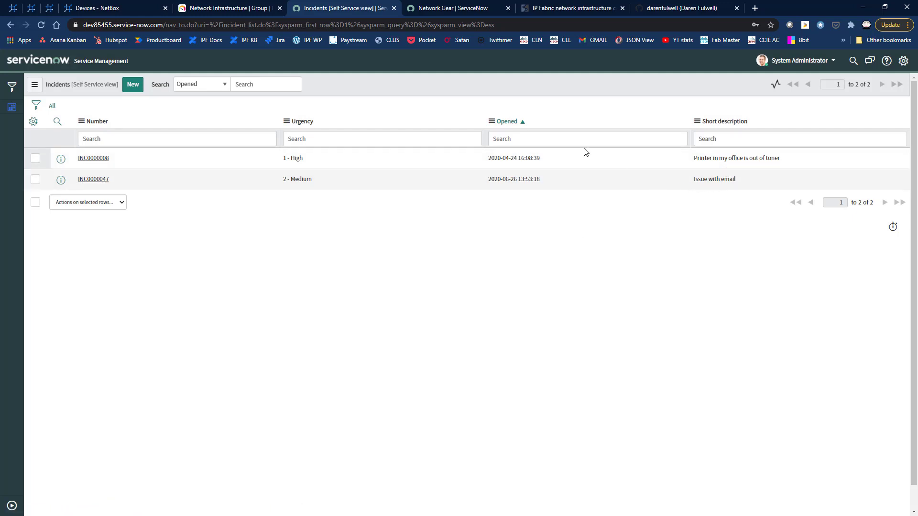
click(435, 8)
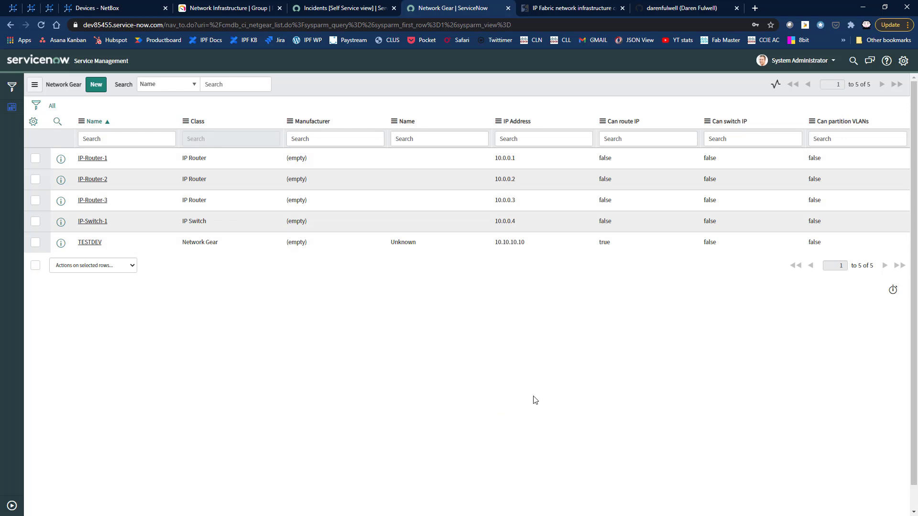
click(539, 11)
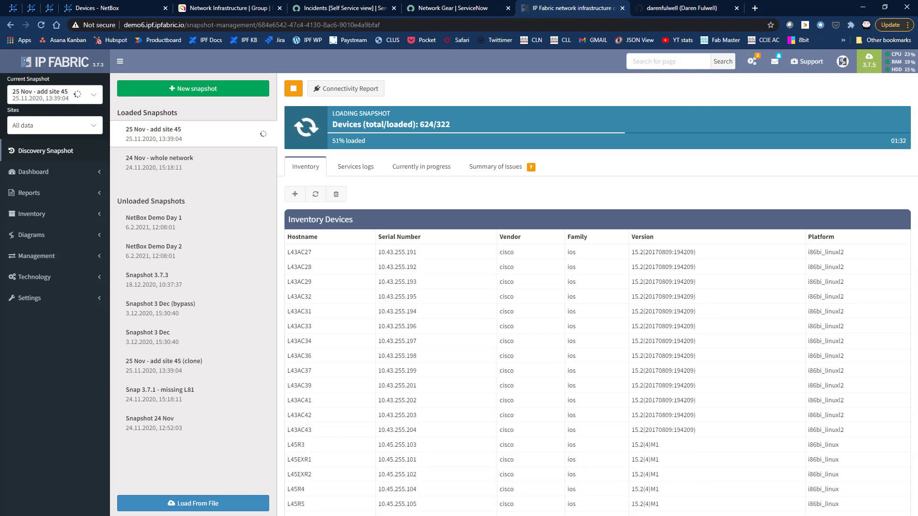
Step: After the snapshot finishes loading, view the webhook log showing 13 differences and the PRTG update for L45R6
key(alt+Tab)
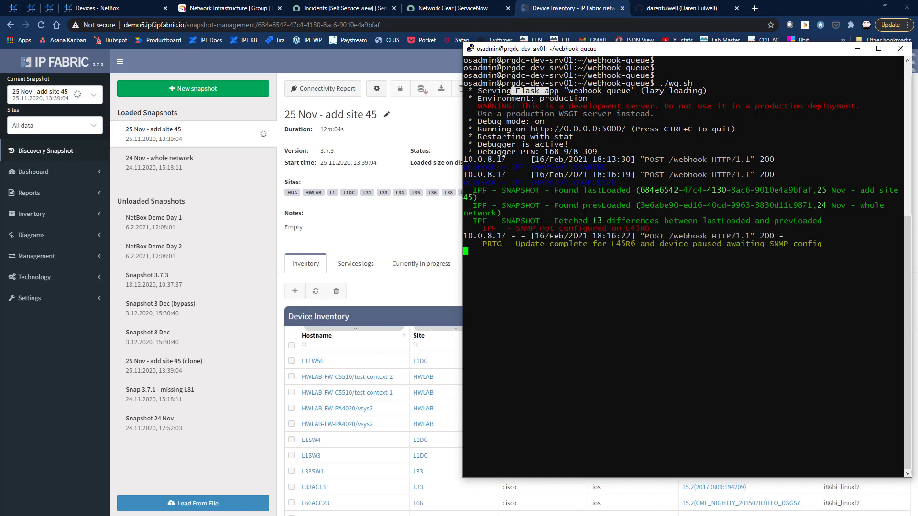
Step: Highlight the snapshot-completed line and the 'paused awaiting SNMP config' entries in the webhook log
double_click(549, 183)
drag(617, 183, 625, 179)
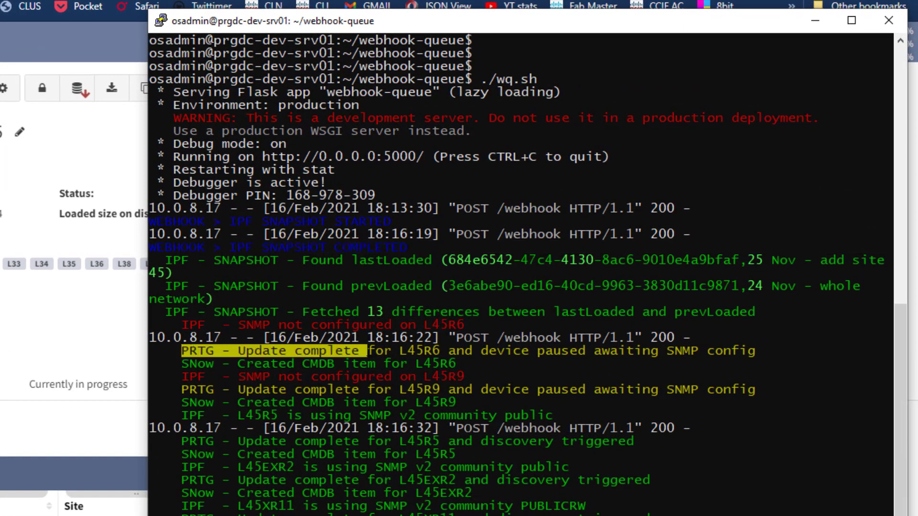
drag(523, 356, 753, 357)
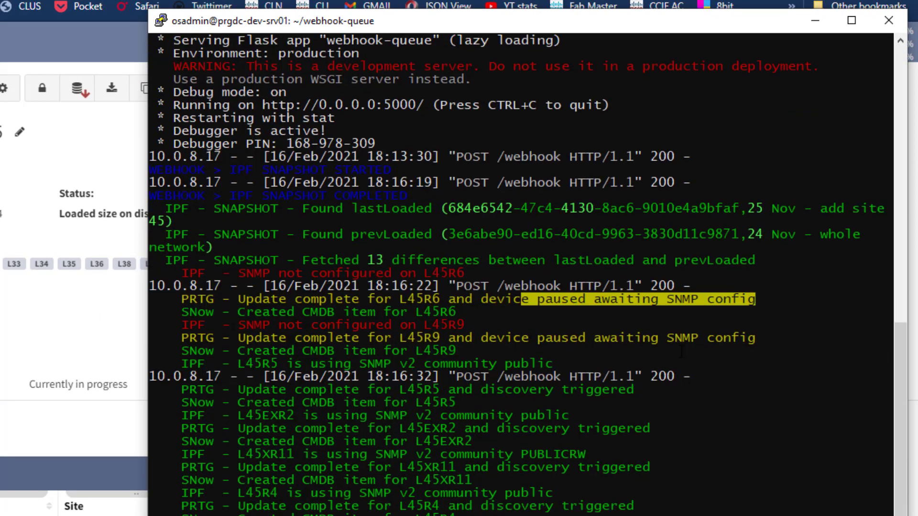
drag(237, 299, 295, 286)
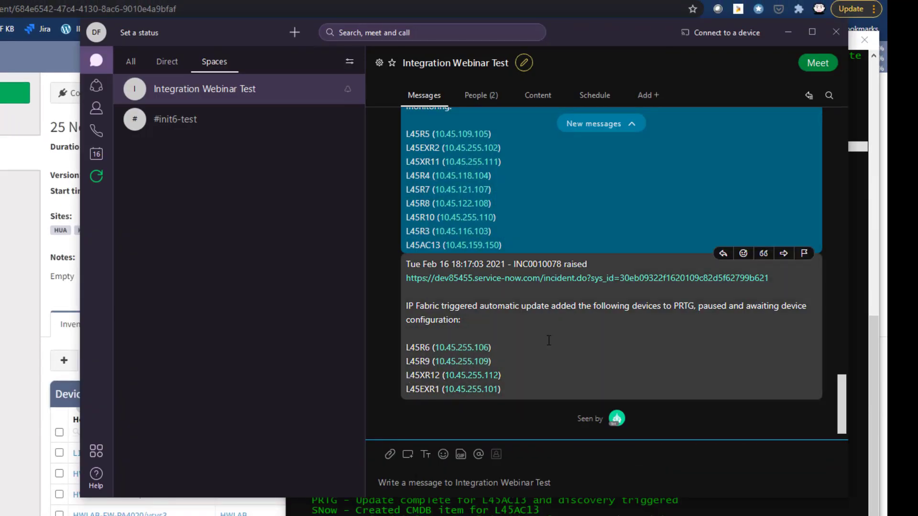
scroll(548, 339, up, 1)
scroll(549, 340, up, 2)
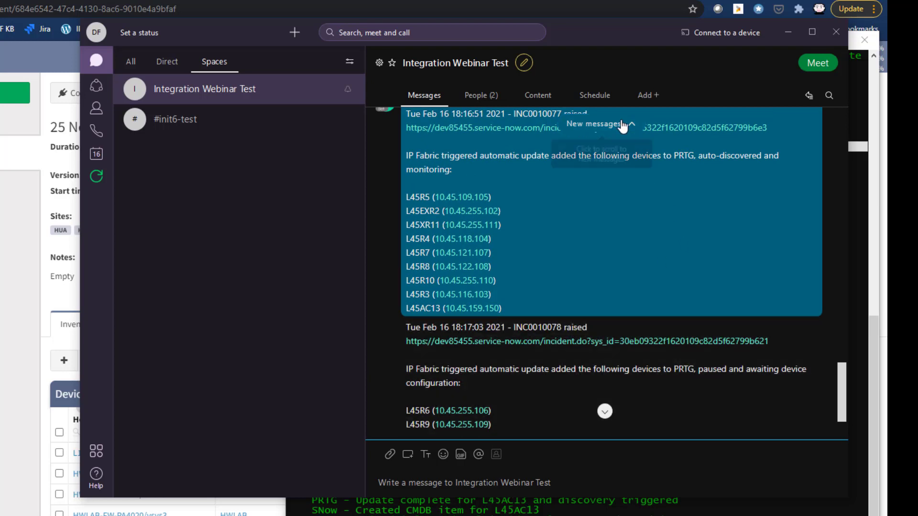
scroll(556, 197, up, 3)
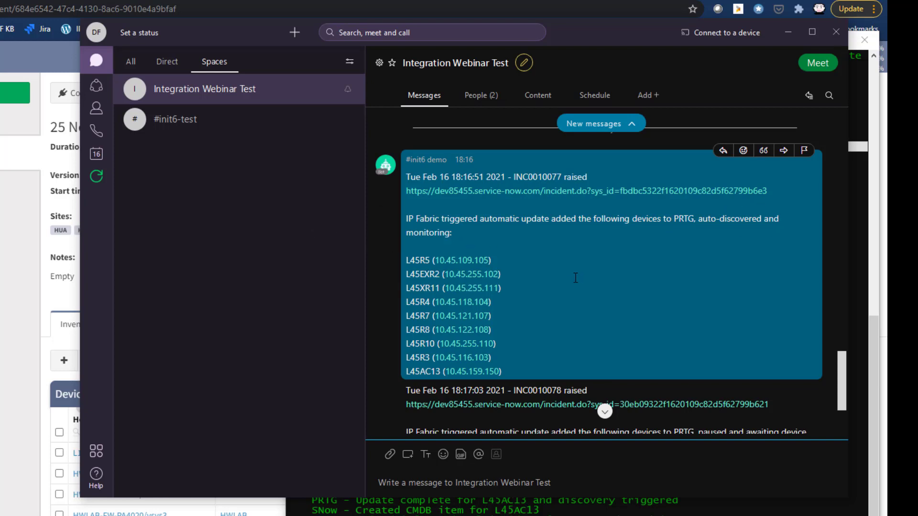
scroll(575, 277, down, 3)
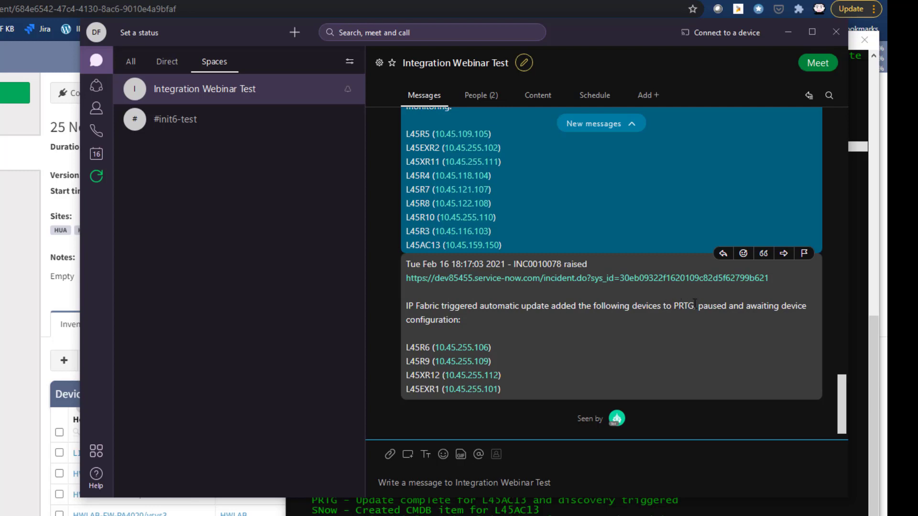
drag(705, 304, 458, 322)
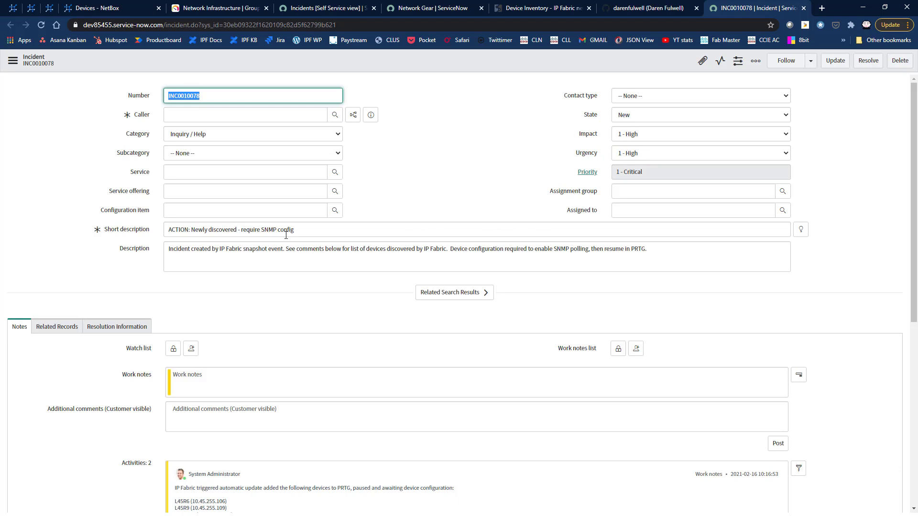
Step: Review INC0010078's ACTION short description and the four paused site-45 devices listed in its Activities
drag(168, 230, 242, 223)
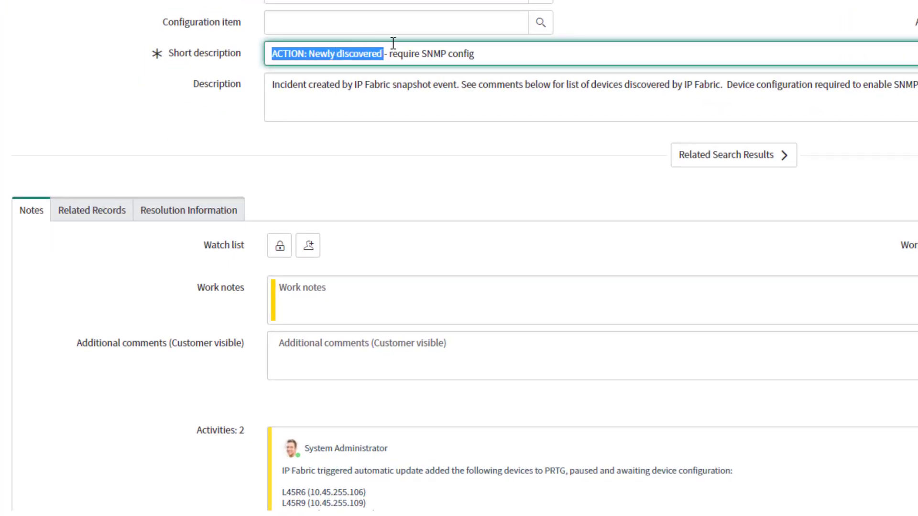
drag(393, 43, 484, 44)
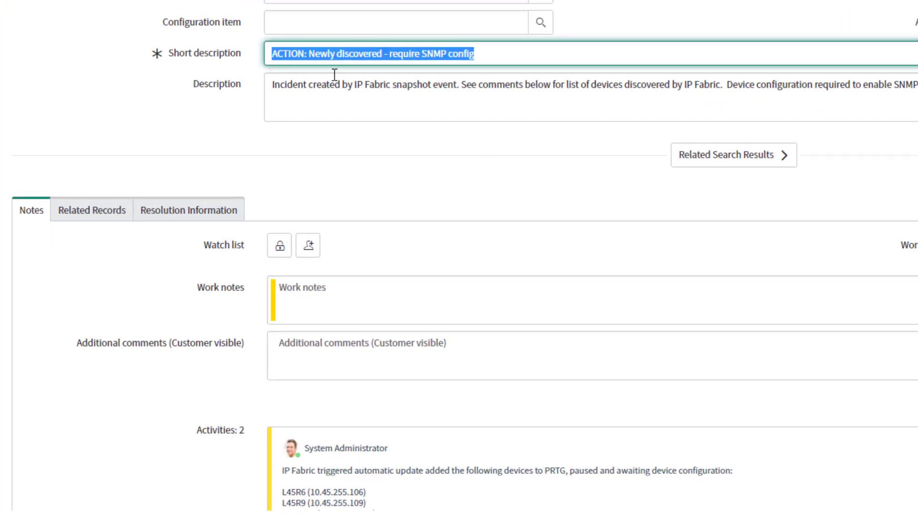
scroll(362, 190, down, 6)
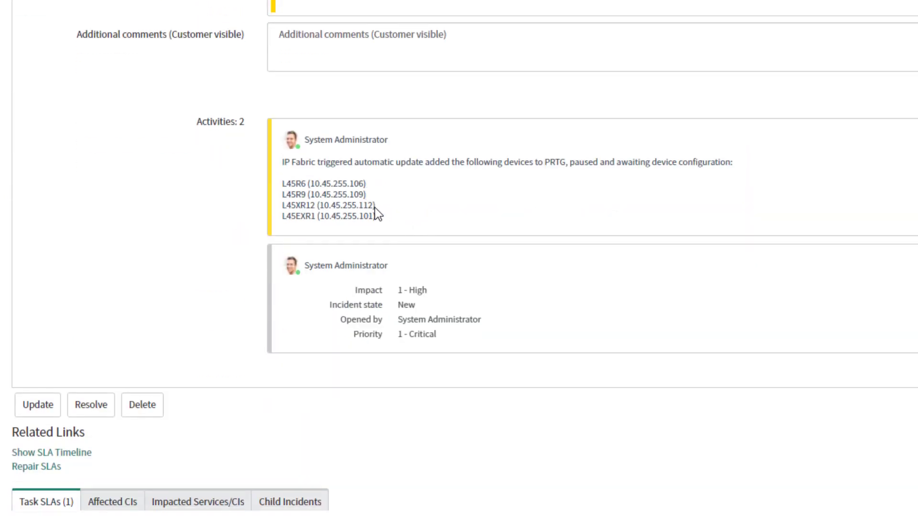
drag(382, 224, 285, 184)
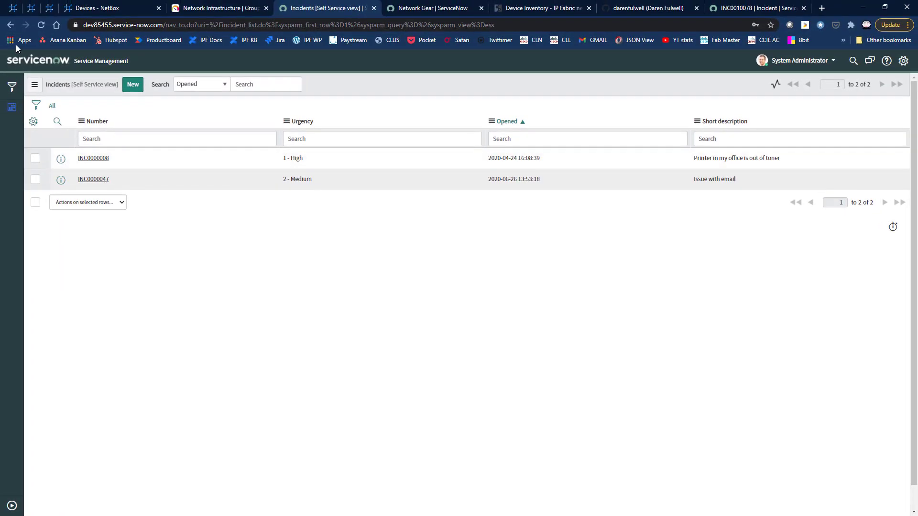
Step: Reload the incidents and review INC0010077's INFO description and its nine devices added to PRTG
click(38, 24)
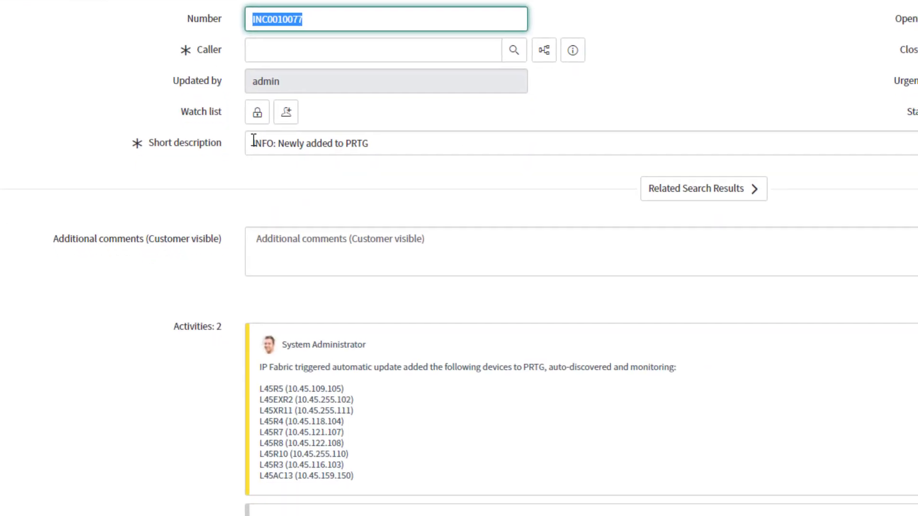
double_click(226, 50)
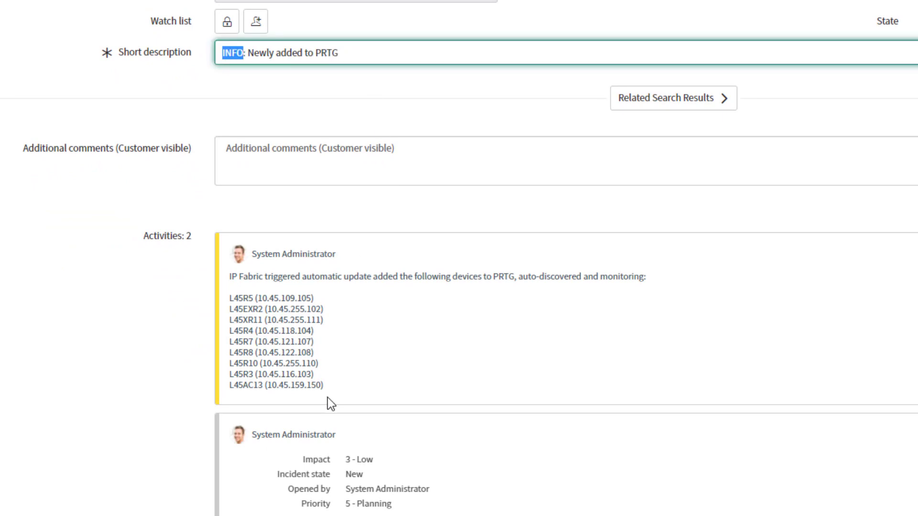
drag(333, 391, 251, 255)
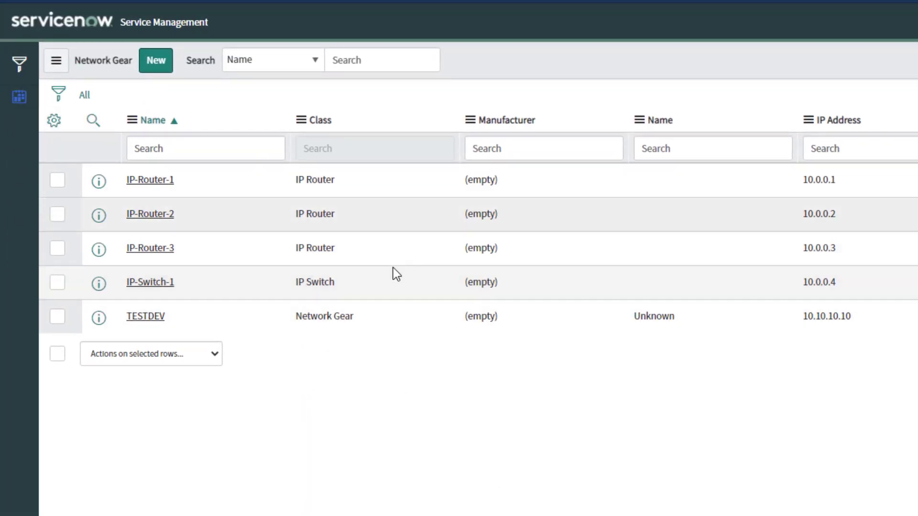
key(F5)
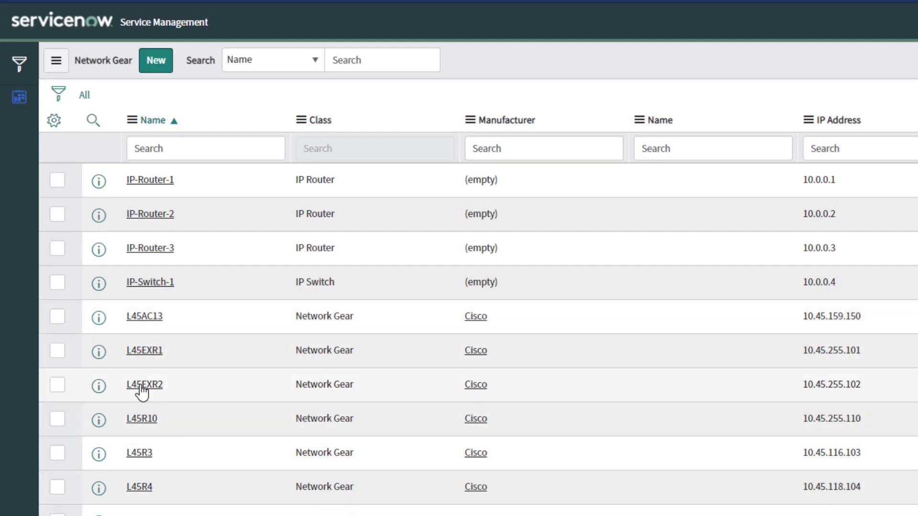
click(252, 380)
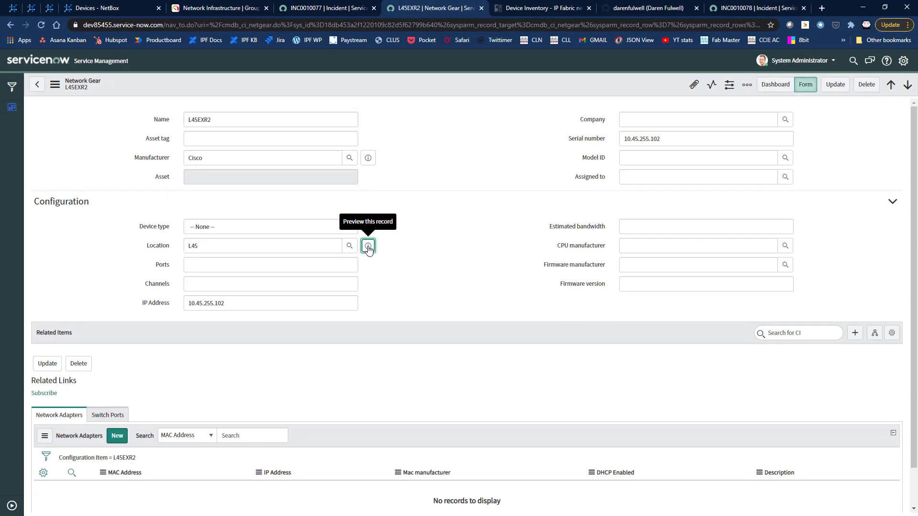
click(368, 246)
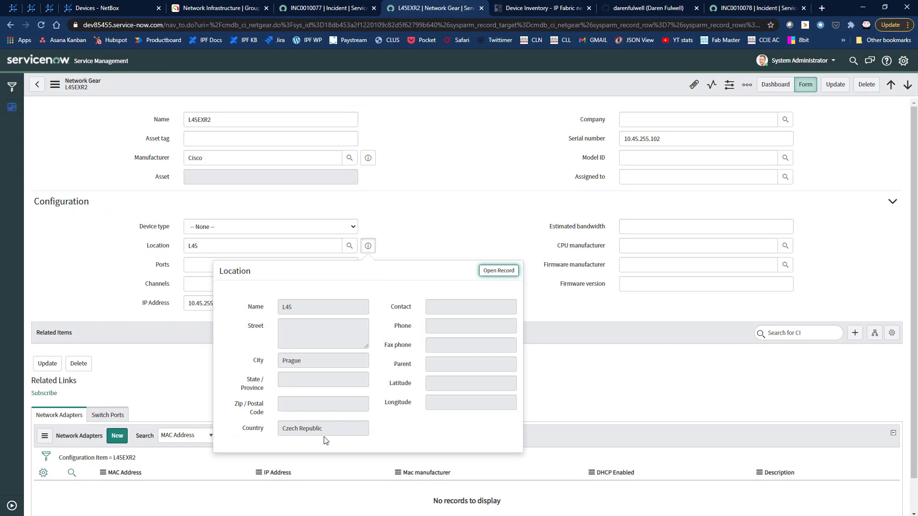
click(437, 235)
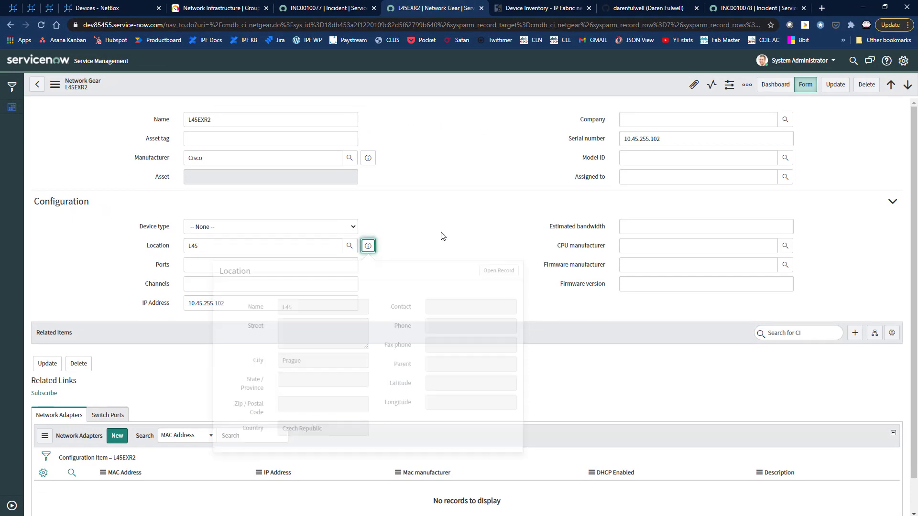
click(368, 157)
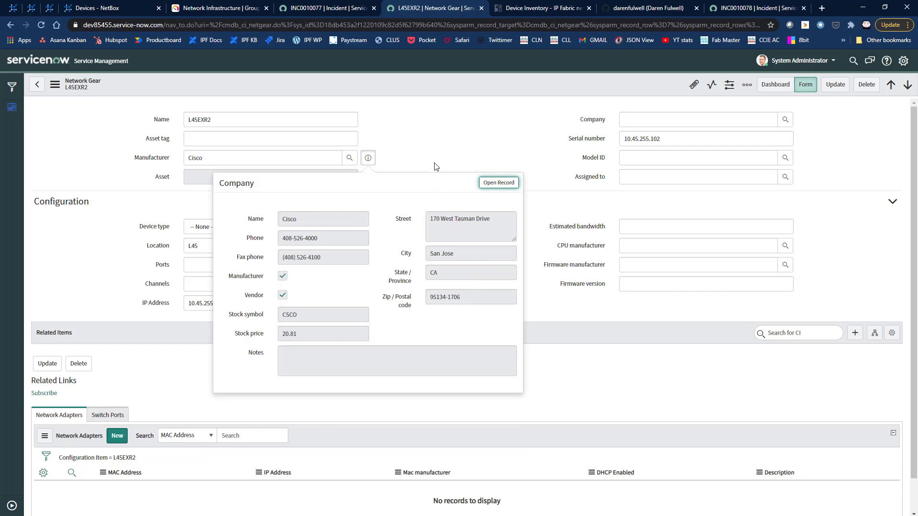
click(427, 144)
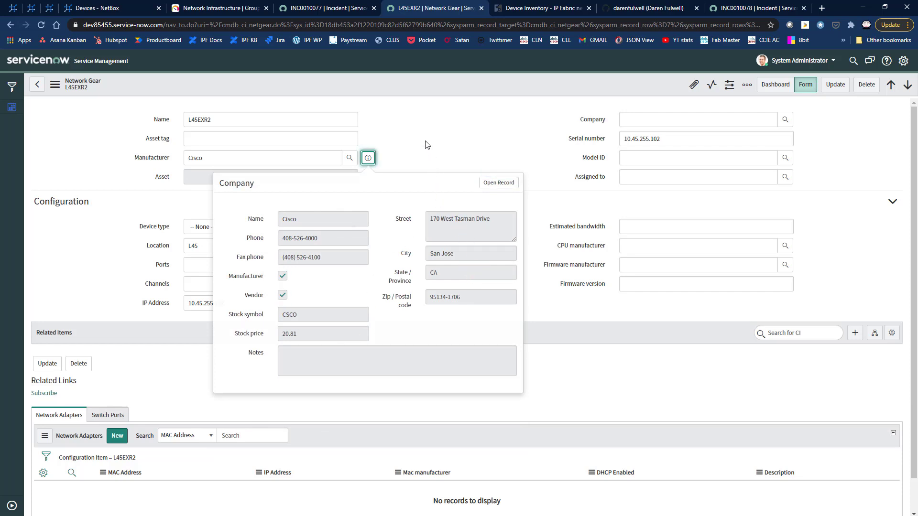
double_click(665, 140)
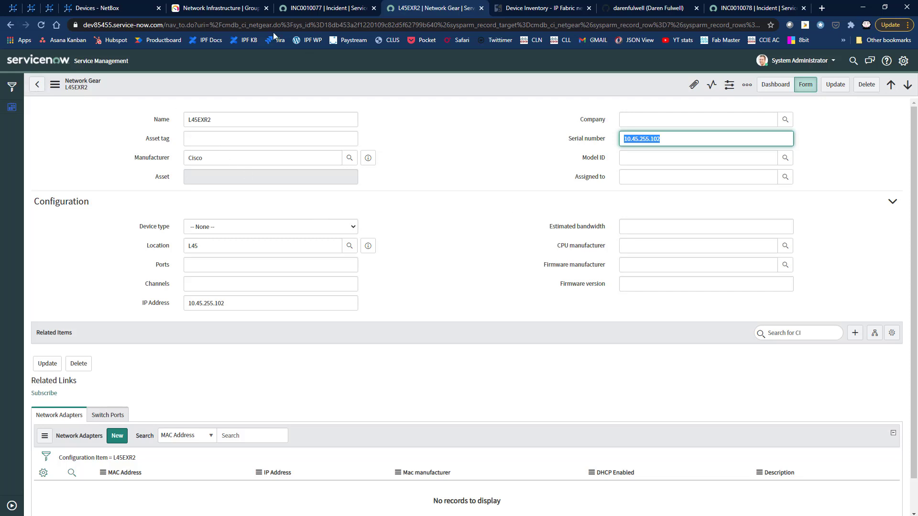
Step: Scroll PRTG's Network Infrastructure overview down to the last site-45 devices, L45R10 through the paused L45EXR1
click(200, 7)
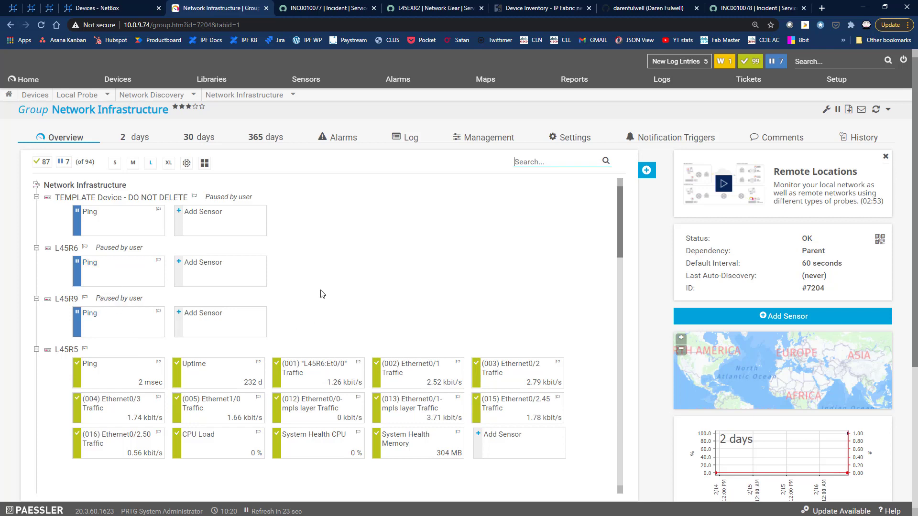
scroll(319, 237, down, 6)
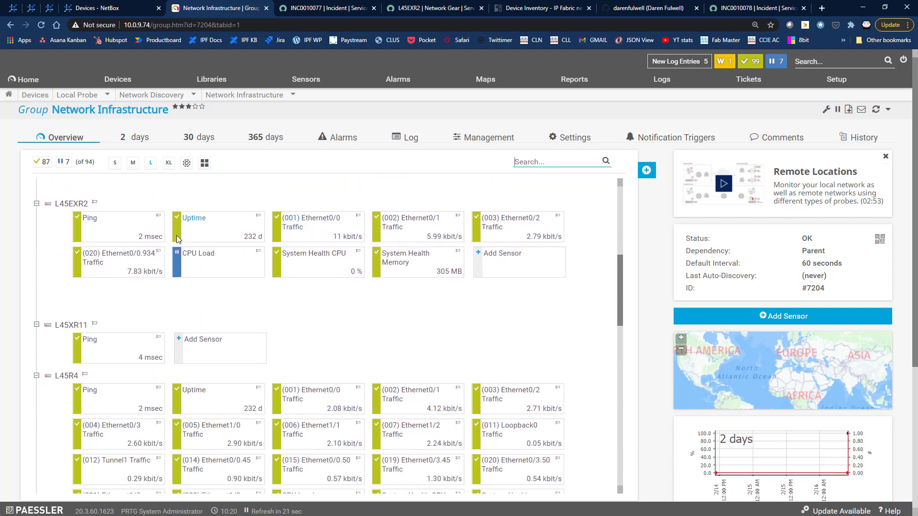
scroll(177, 239, down, 4)
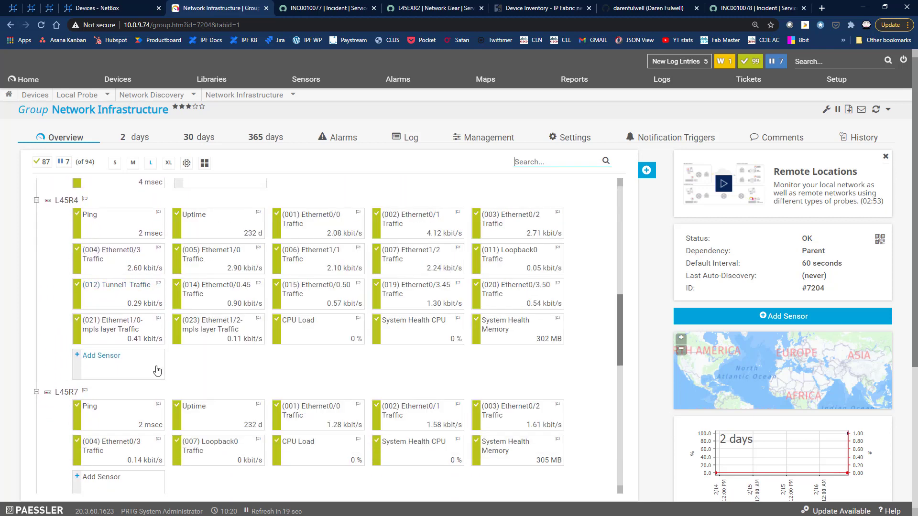
scroll(148, 368, down, 4)
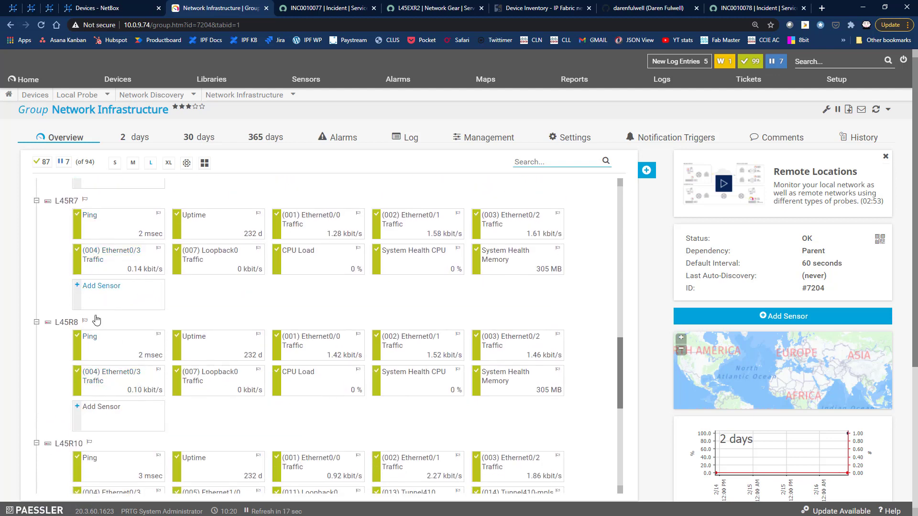
scroll(98, 330, down, 3)
scroll(94, 335, down, 2)
scroll(93, 347, down, 3)
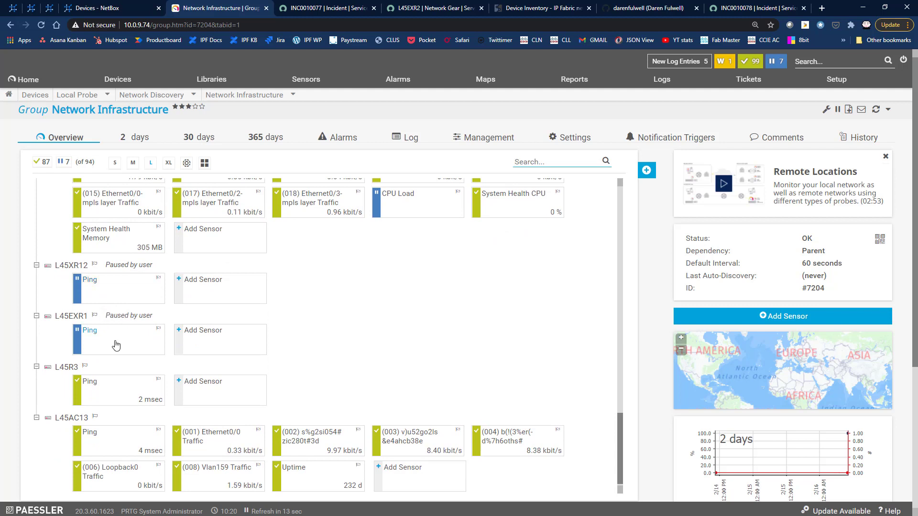
scroll(116, 344, down, 1)
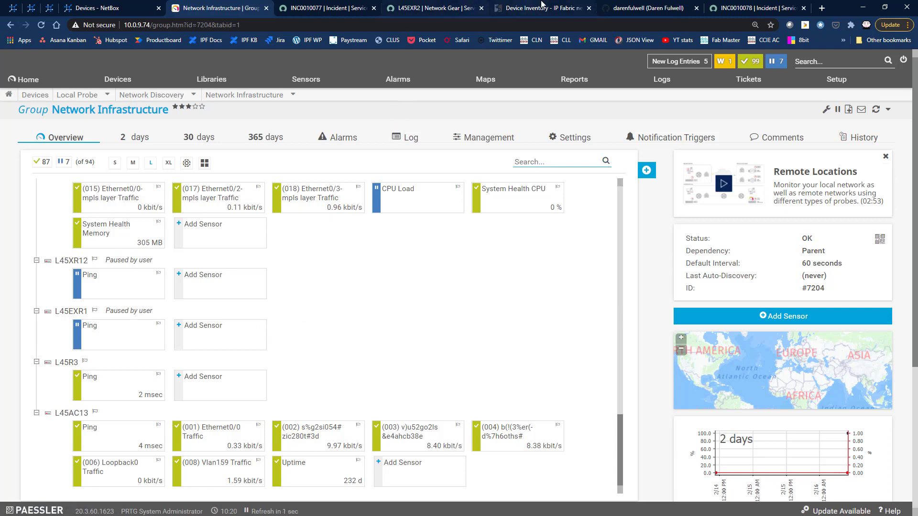
click(745, 10)
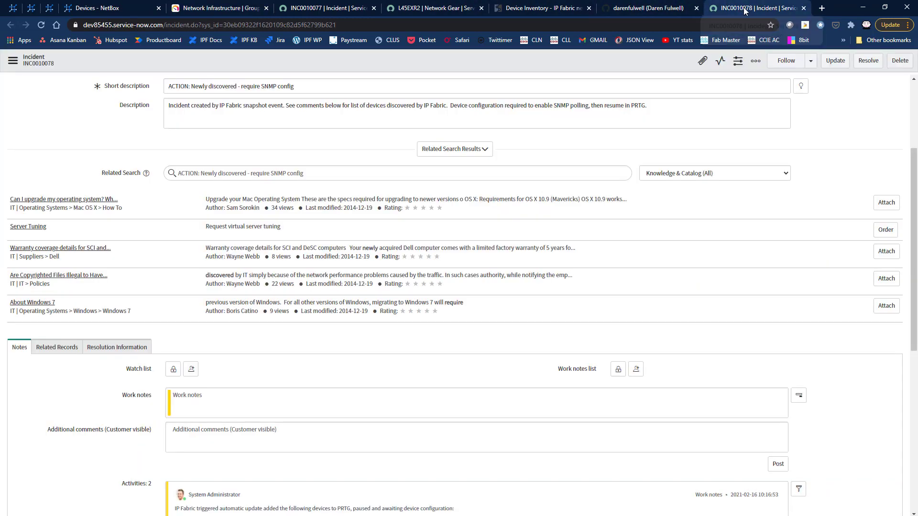
scroll(424, 322, down, 7)
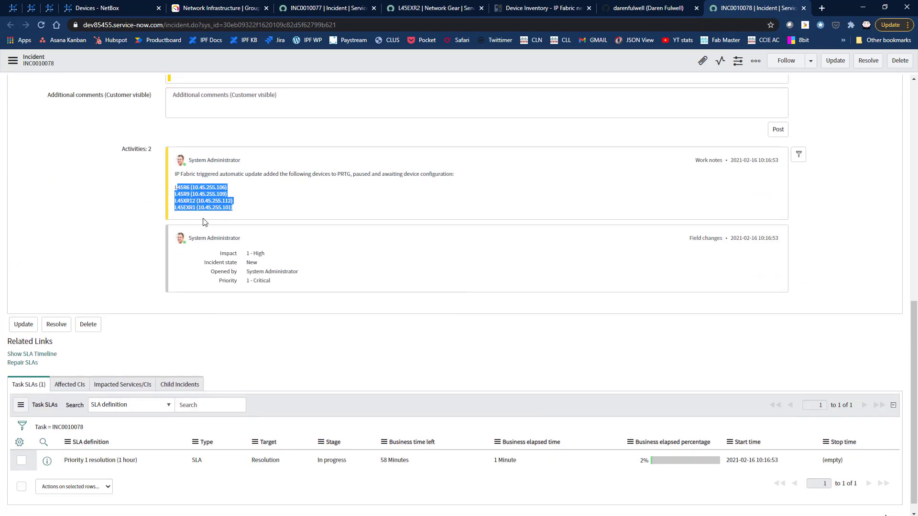
click(227, 8)
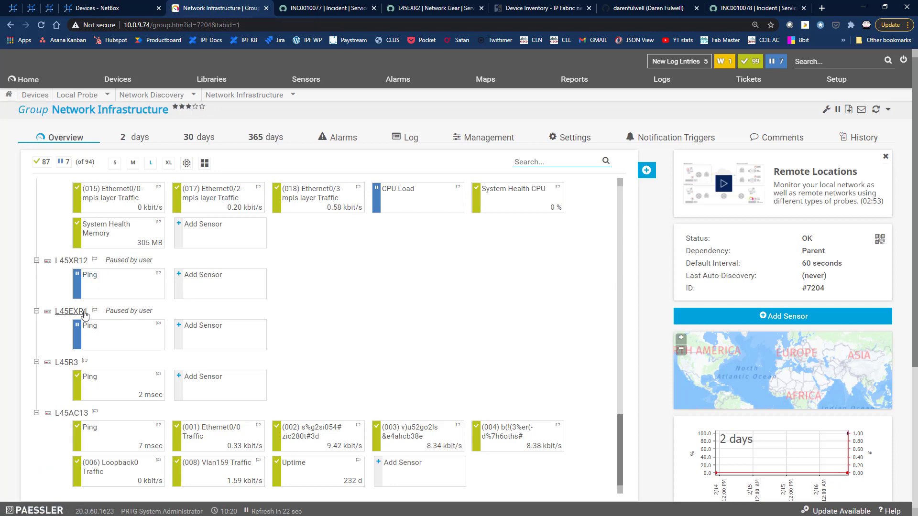
Step: Scroll the PRTG sensor list back to the top and bring the webhook-queue terminal log forward
scroll(139, 332, down, 5)
scroll(137, 328, up, 10)
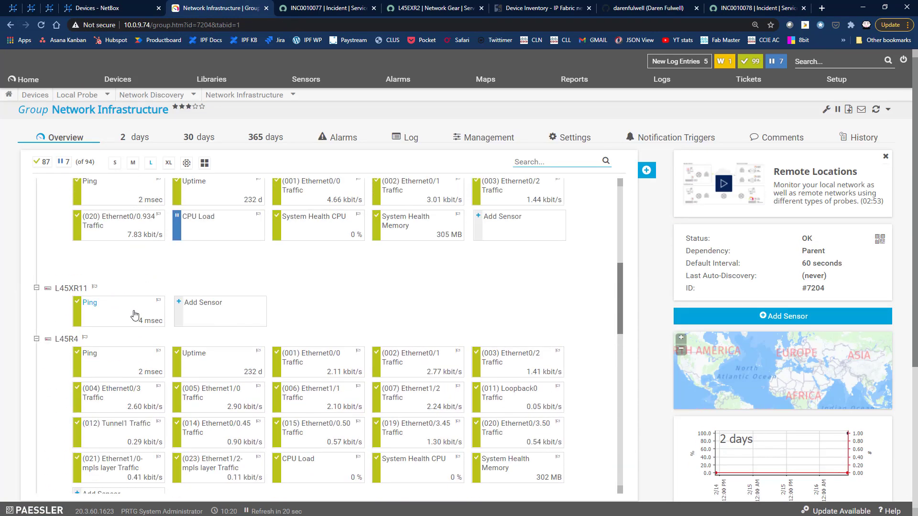
scroll(134, 315, up, 7)
mouse_move(82, 267)
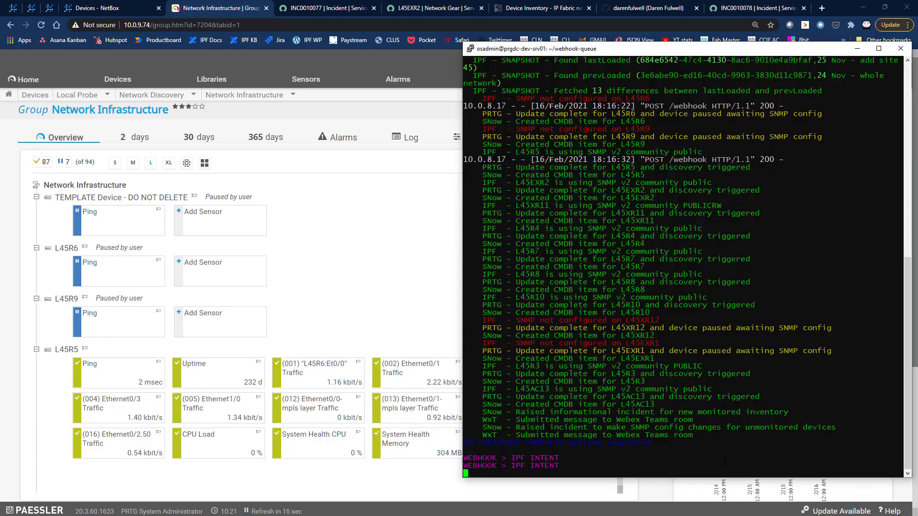
Step: Stop webhook-queue.py and start IPython with the nsetup.py script
key(ctrl+c)
key(ctrl+c)
key(ctrl+c)
key(ctrl+c)
key(ctrl+c)
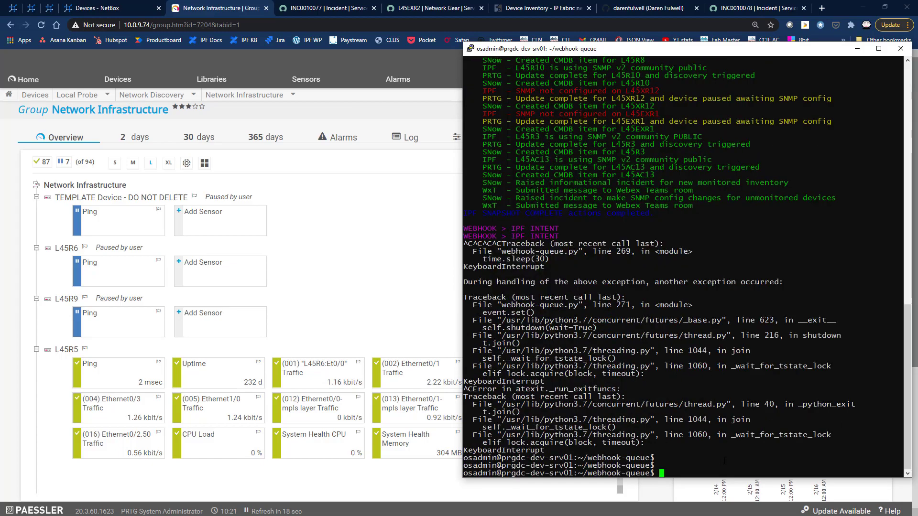
key(Return)
key(Return)
text(ipytho)
text(n )
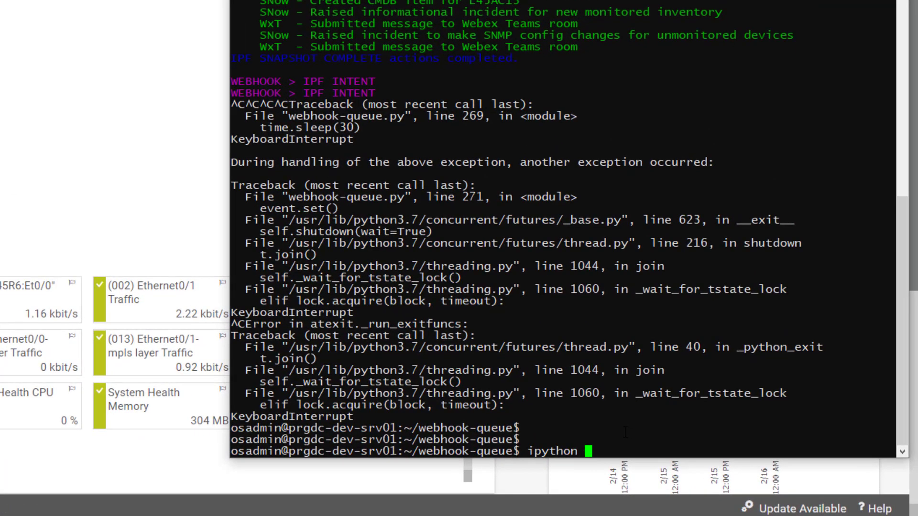
text(-i nsetup.py)
key(Return)
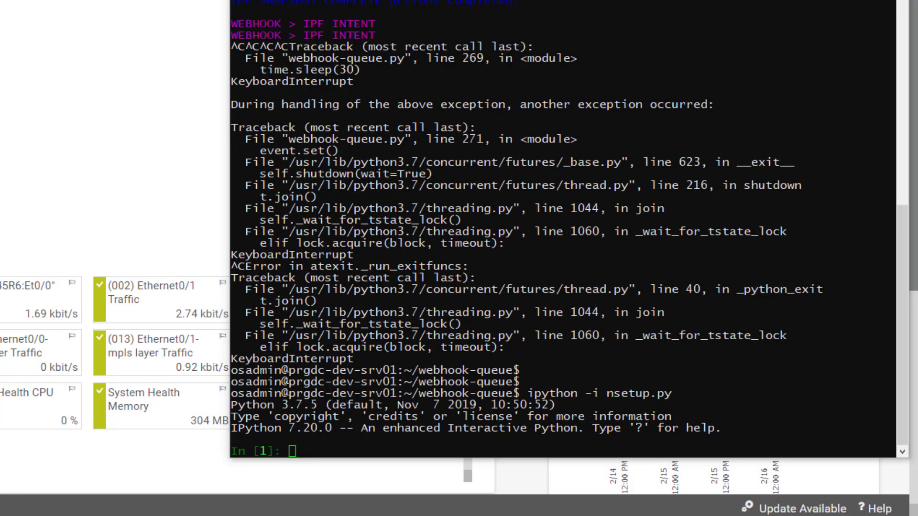
Step: Initialise Nornir in IPython with nr=InitNornir(inventory={'plugin':'IPFabricInventory'})
click(659, 265)
right_click(706, 313)
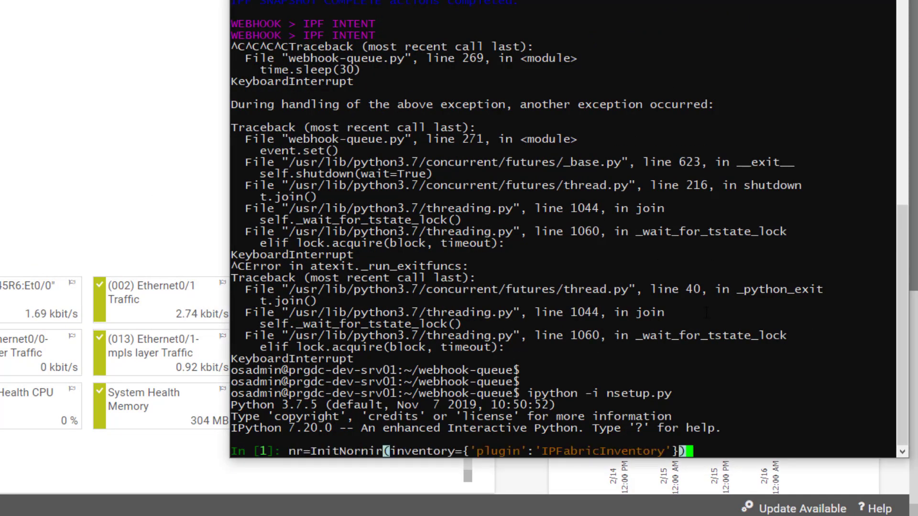
key(Return)
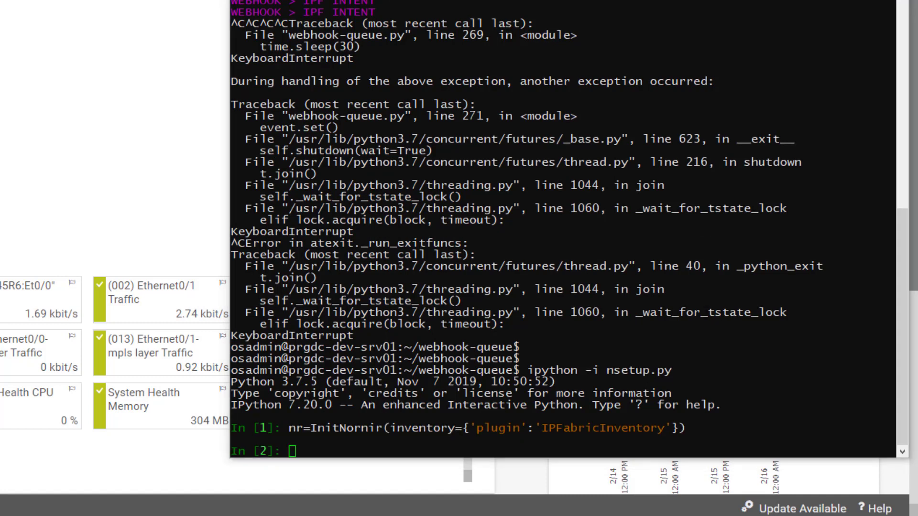
click(797, 415)
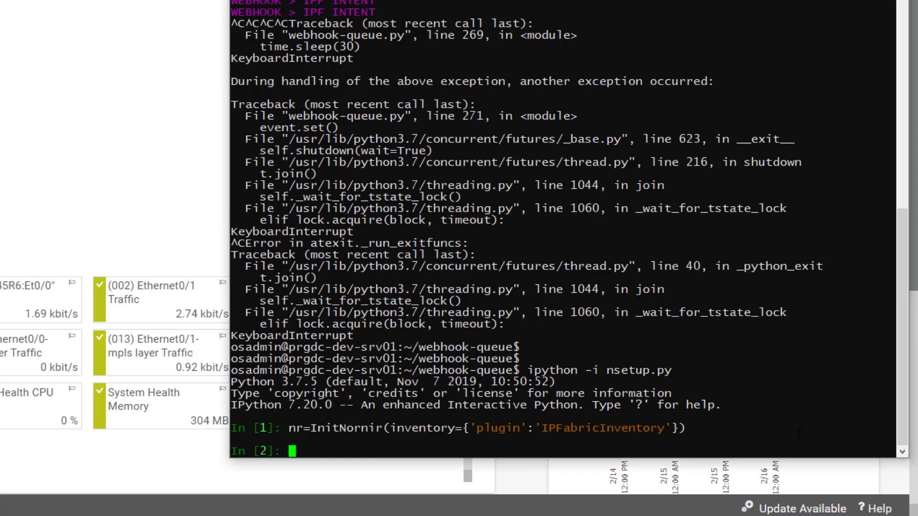
right_click(793, 412)
Step: Print the full Nornir inventory and store site L45 devices in L45devs
key(Return)
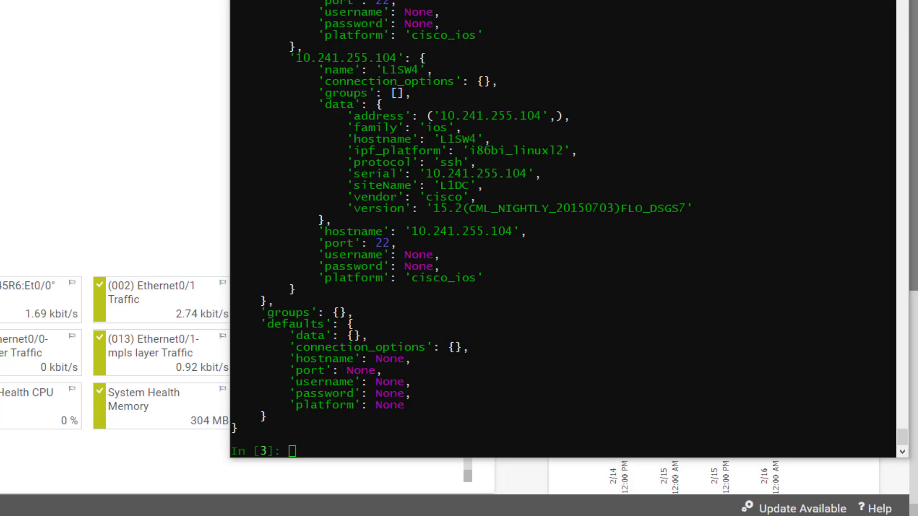
click(721, 192)
key(ctrl+v)
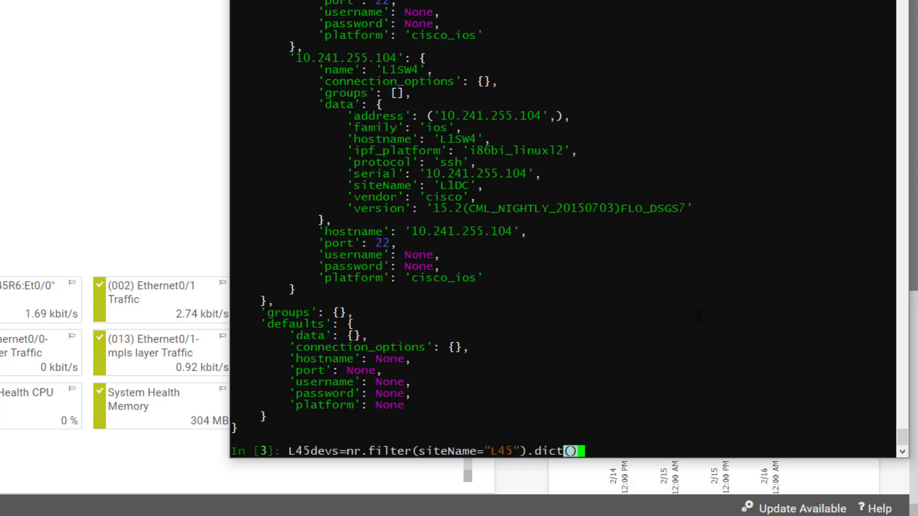
key(Return)
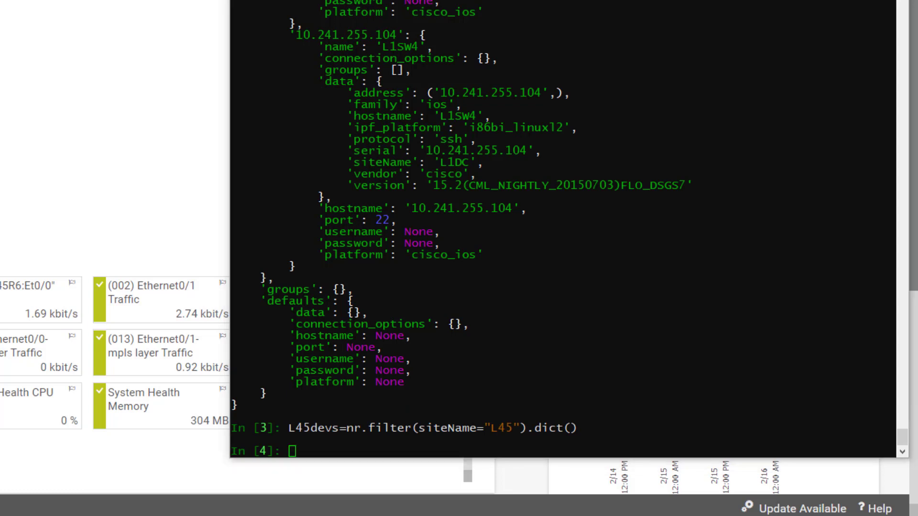
Step: Print the L45 host keys, showing the 13 site-45 addresses
click(608, 363)
key(ctrl+v)
key(Return)
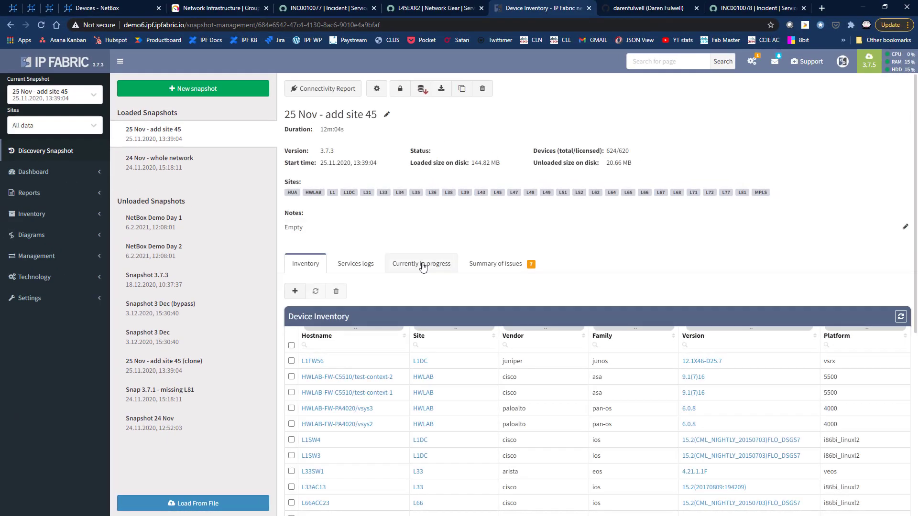
Step: Open IP Fabric's Inventory > Devices and filter the Site column to 45
click(29, 215)
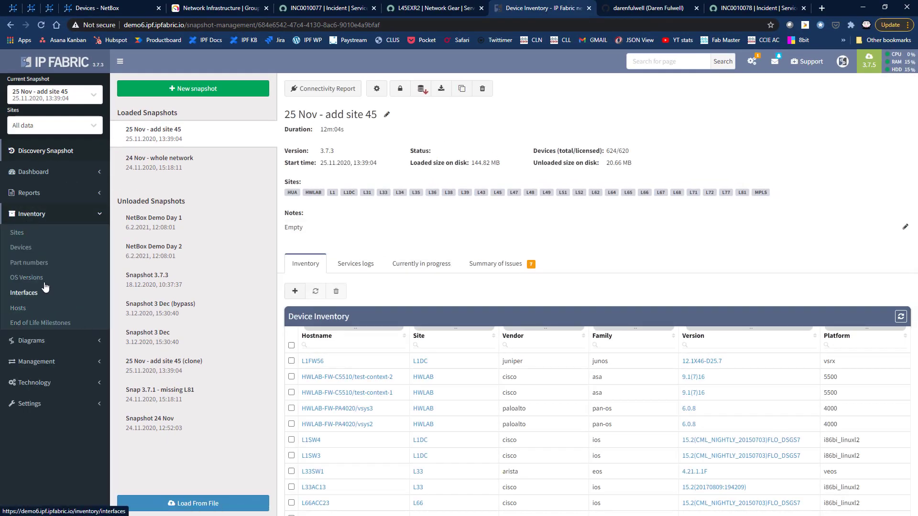
click(23, 248)
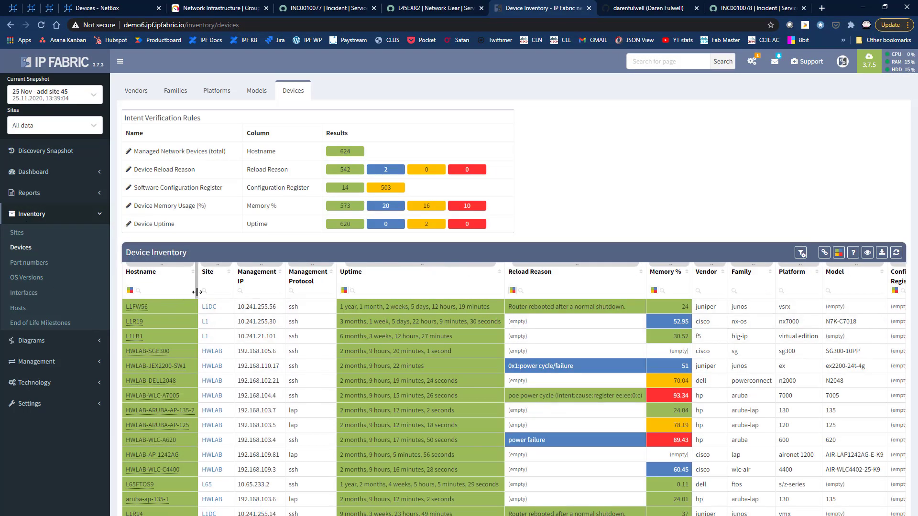
click(218, 292)
text(45)
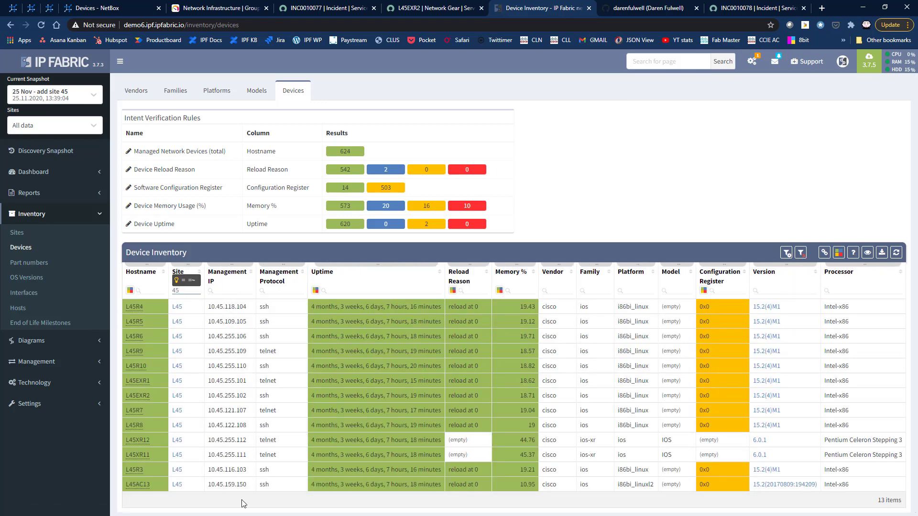